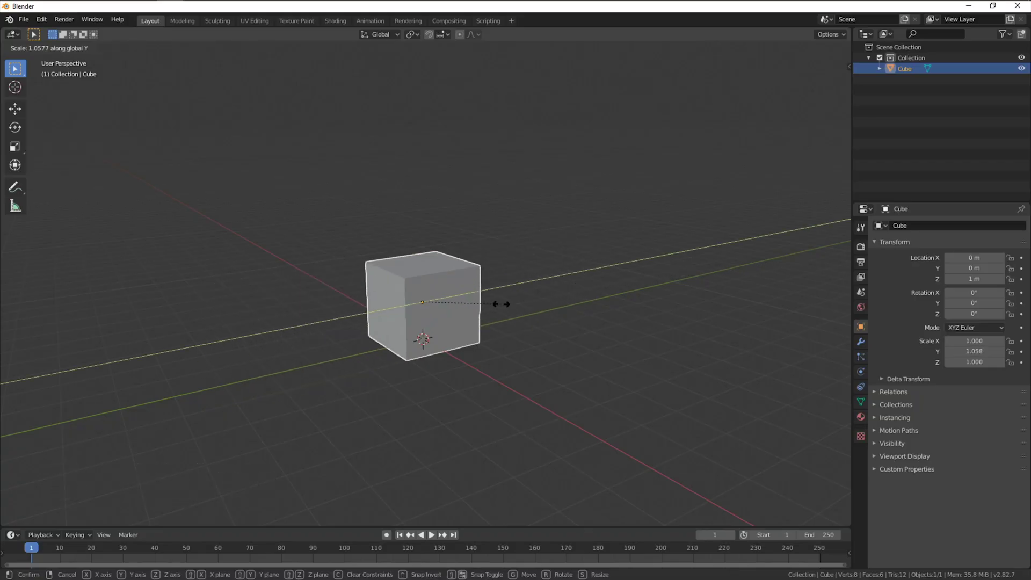
Scale the cube along Y into a long container and test-move the UV layout's top edge
left_click_drag(57, 104, 380, 184)
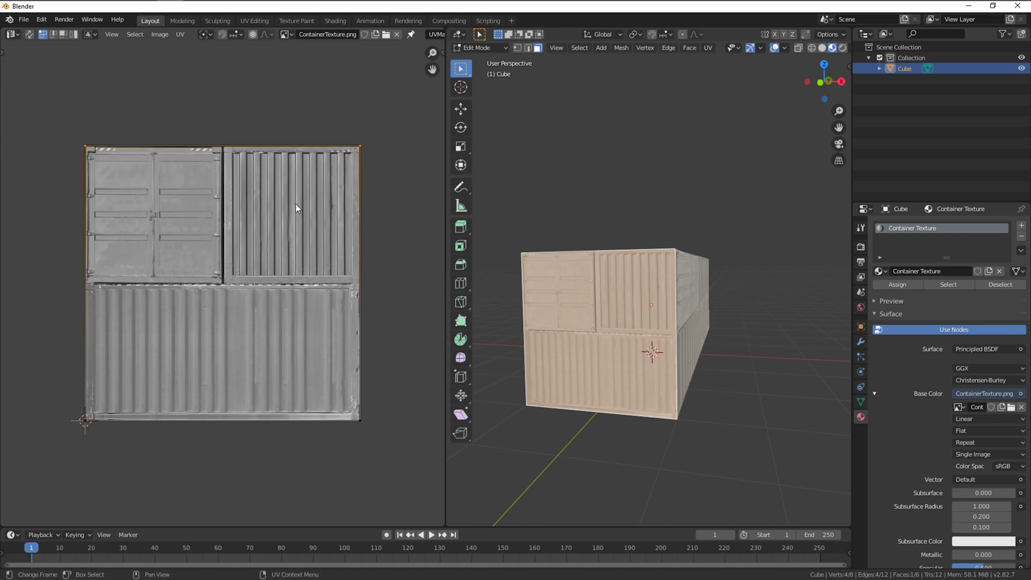
key("g")
key("ctrl+z")
key("s")
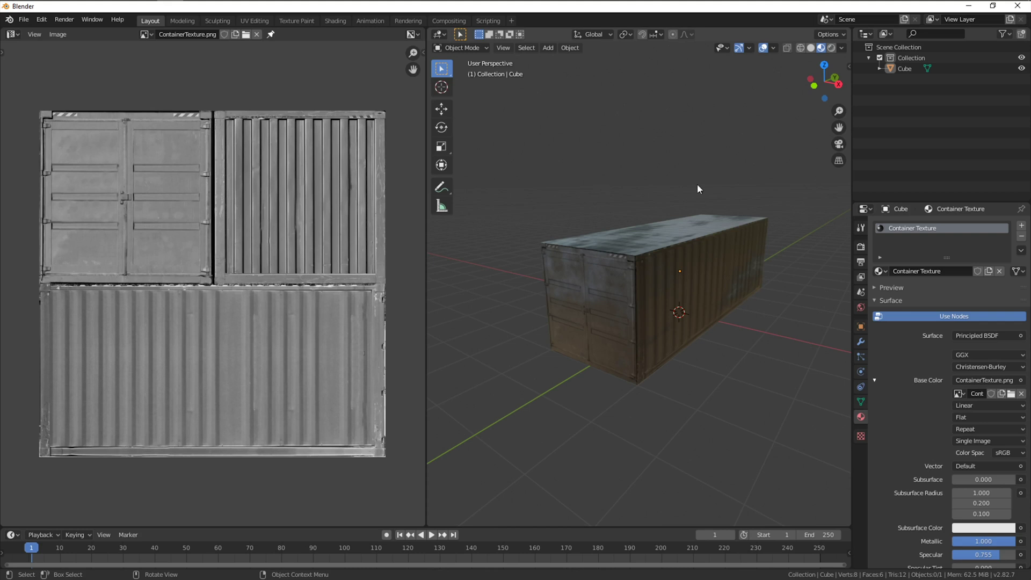
Set the viewport to Rendered shading and orbit low along the textured container's long side
left_click(628, 324)
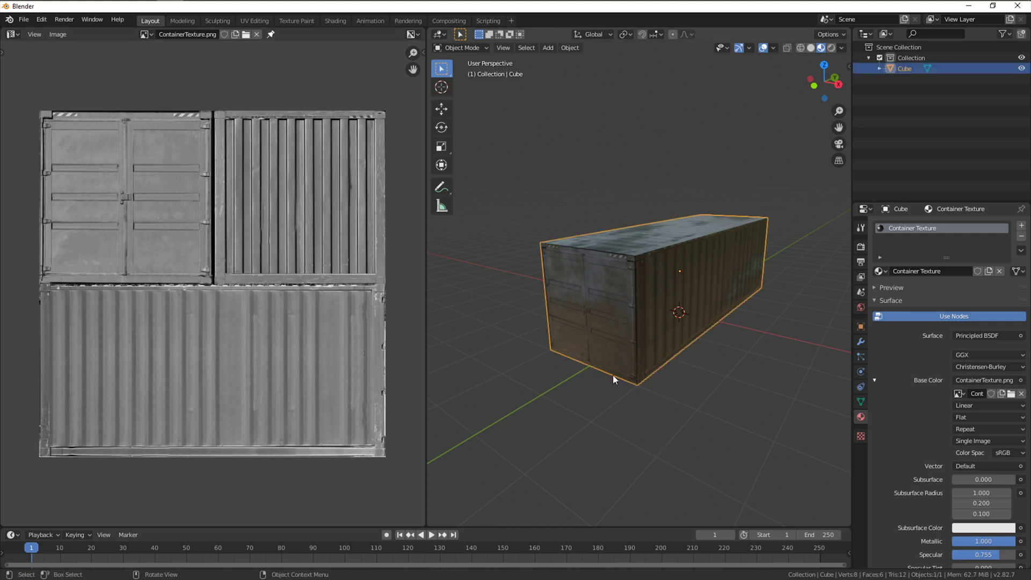
left_click(602, 384)
key("z")
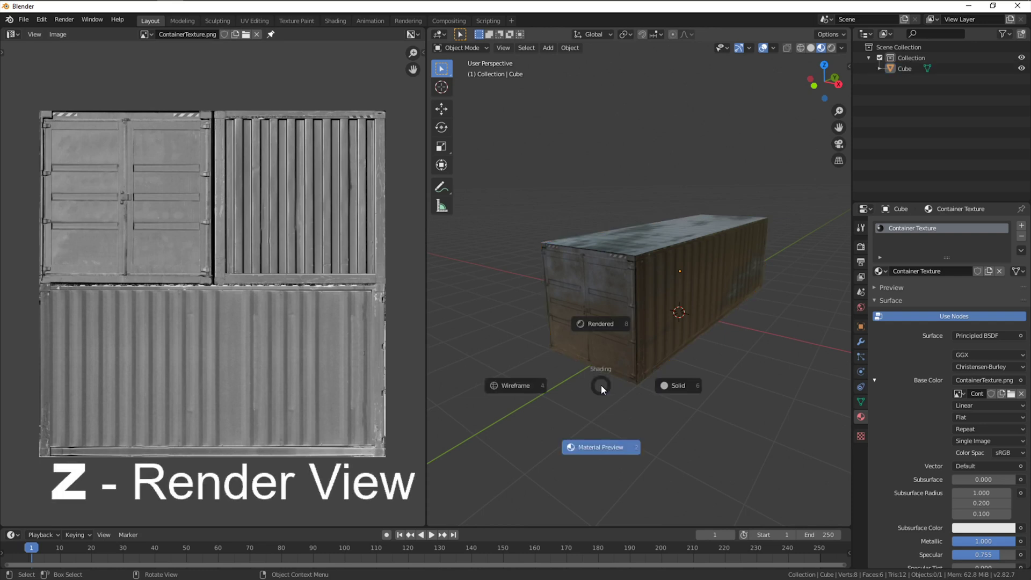
left_click(605, 324)
mouse_move(575, 290)
middle_mouse_down()
mouse_move(655, 292)
mouse_move(626, 266)
mouse_move(591, 256)
mouse_move(614, 271)
mouse_move(617, 297)
mouse_move(639, 297)
mouse_move(530, 308)
middle_mouse_up()
scroll(634, 295, "down", 4)
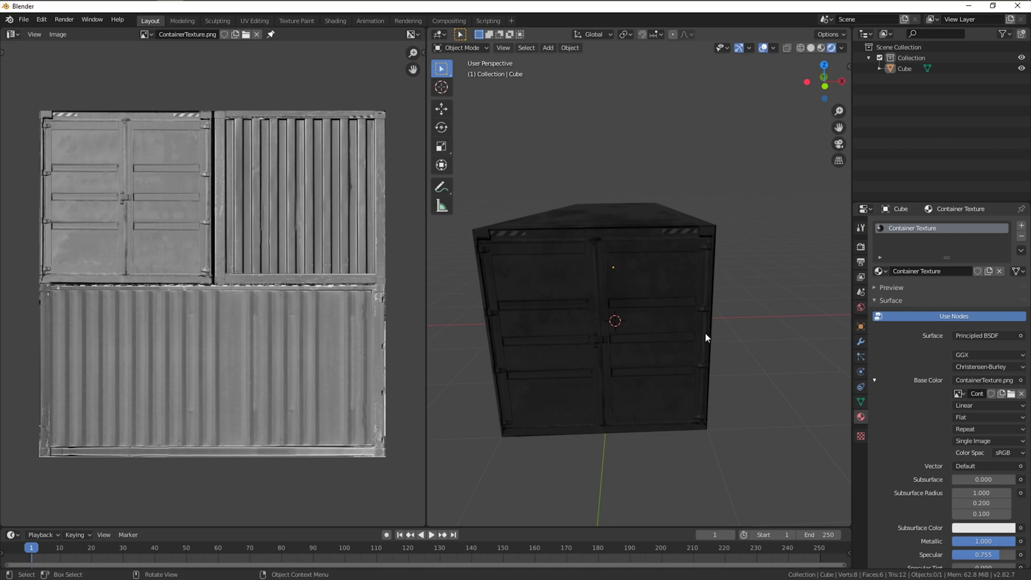
middle_click_drag(638, 355, 674, 362)
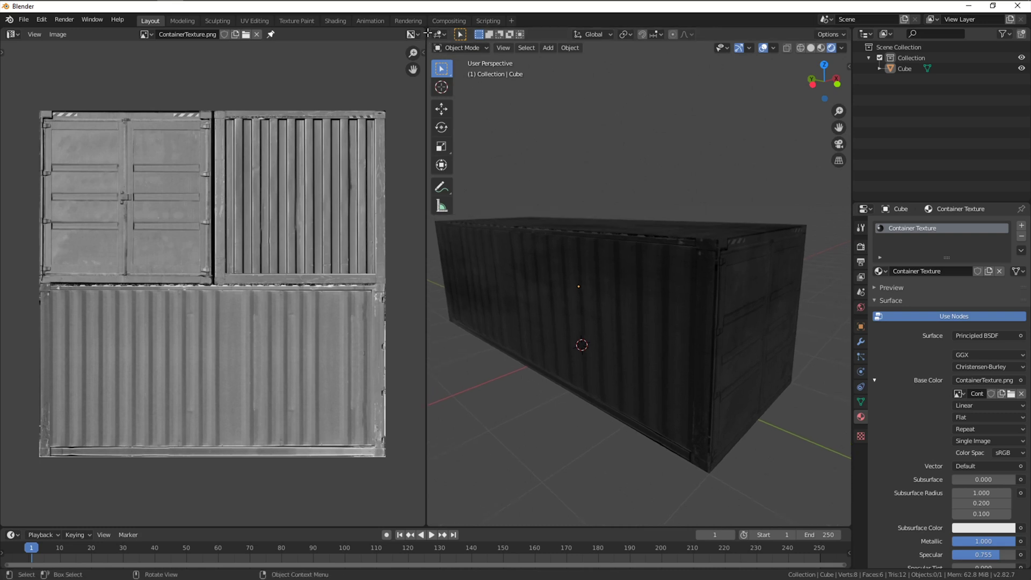
Join the Image Editor into the 3D Viewport and put the container into Edit Mode facing its doors
left_click_drag(427, 33, 410, 34)
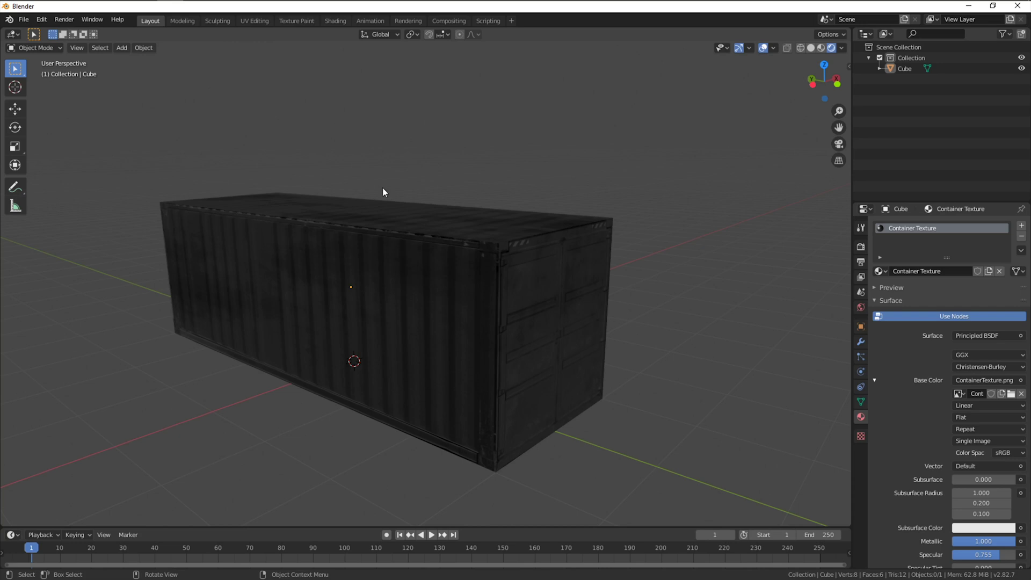
left_click(406, 227)
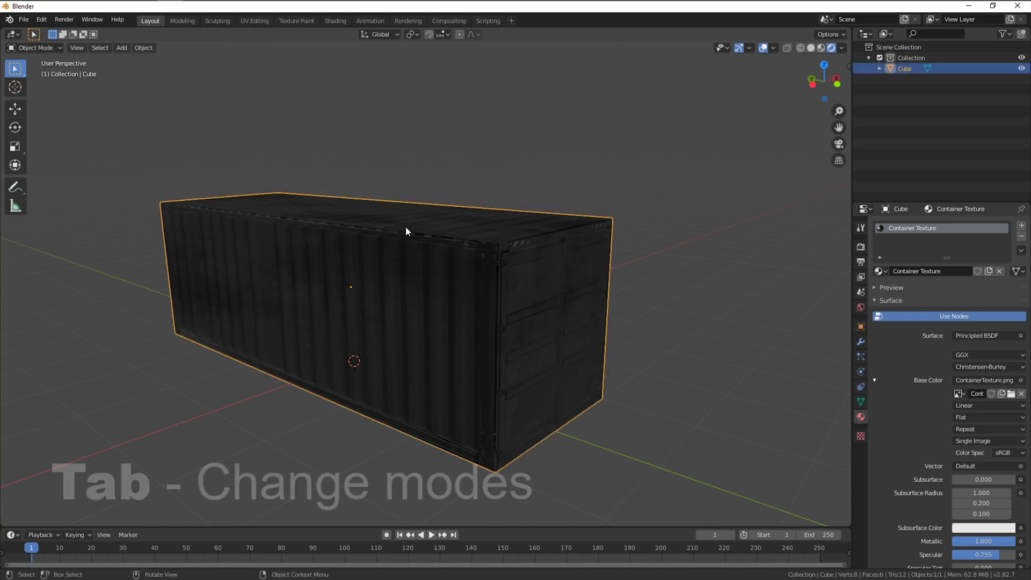
key("Tab")
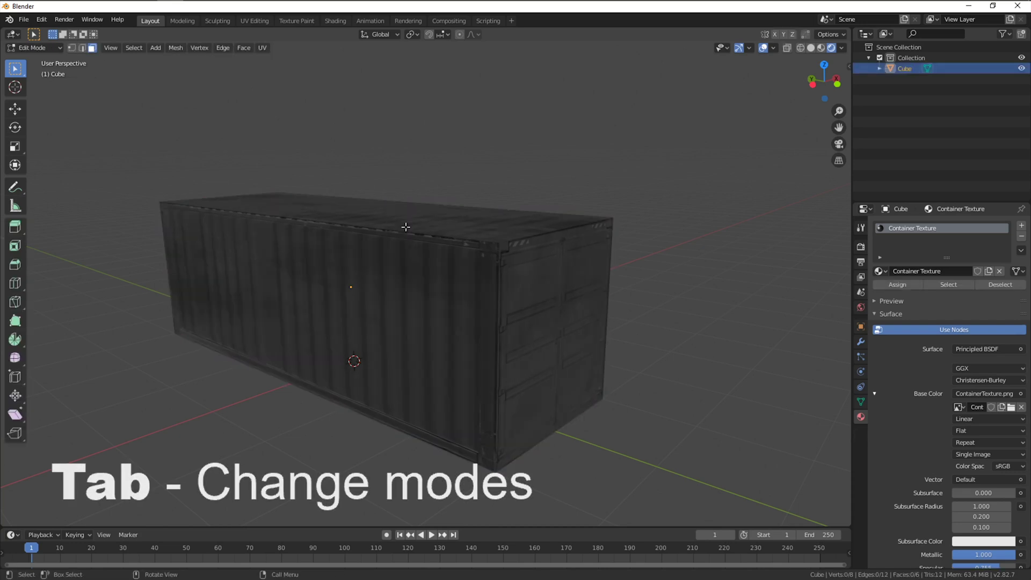
middle_click_drag(443, 267, 390, 245)
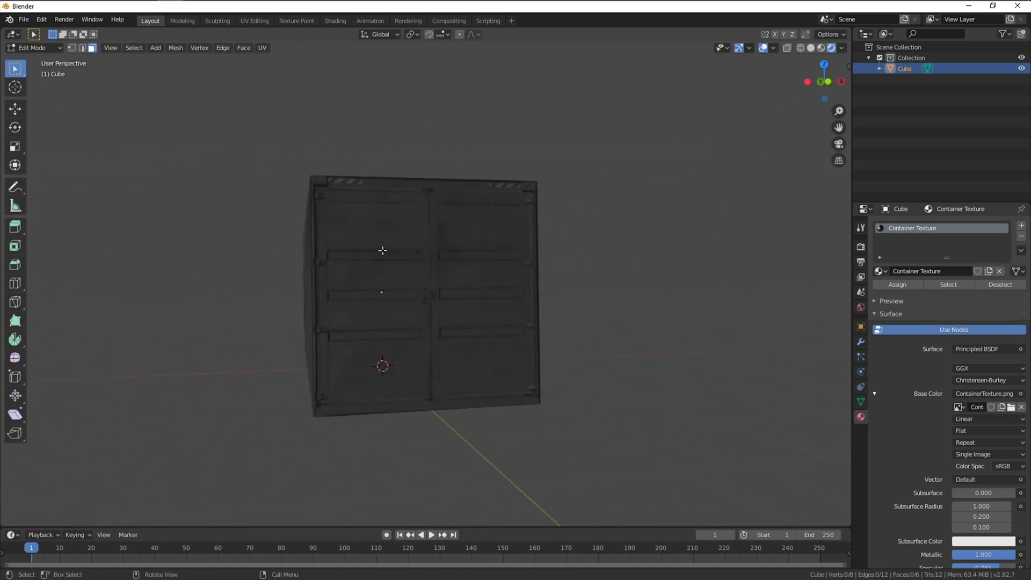
In Front Orthographic view, loop-cut across the doors just above the bottom edge
key("KP_1")
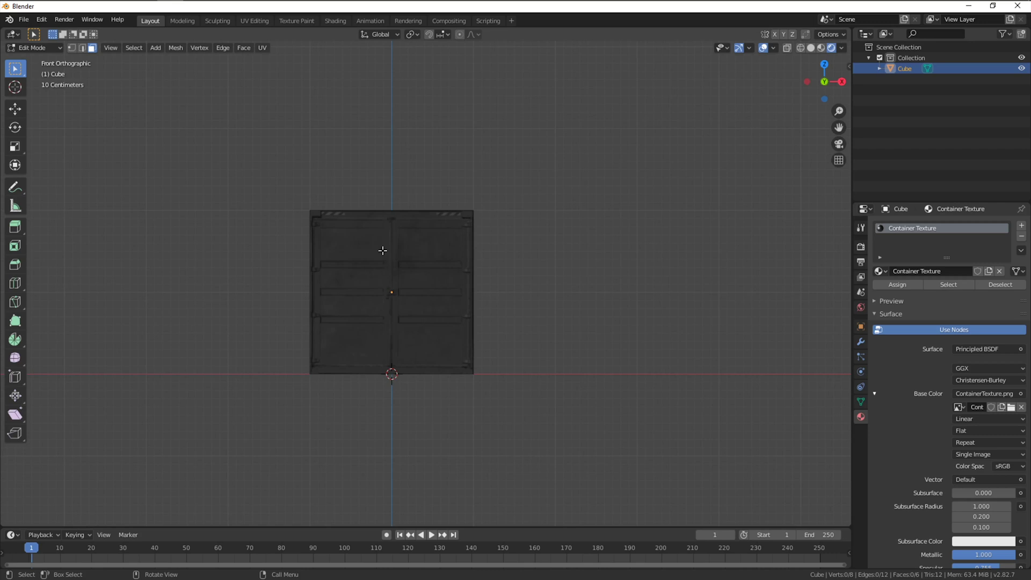
scroll(382, 251, "up", 5)
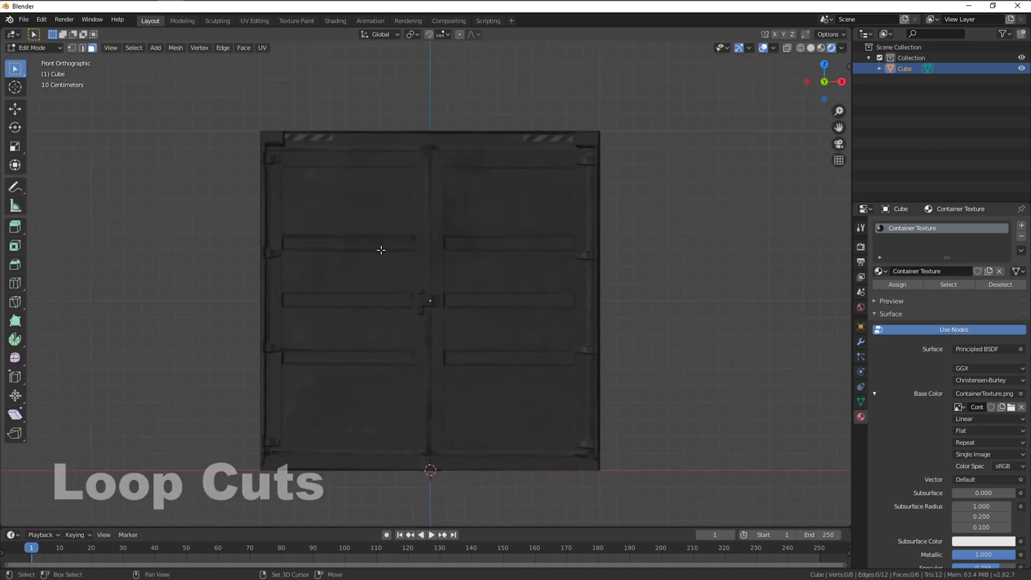
middle_click_drag(400, 265, 407, 260, "shift")
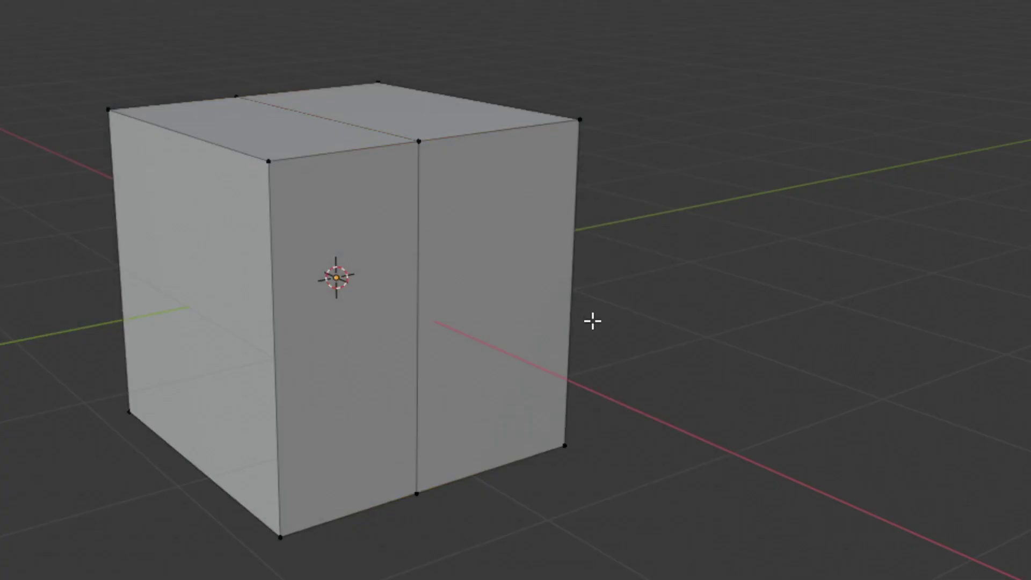
key("ctrl+r")
left_click(573, 324)
left_click(575, 206)
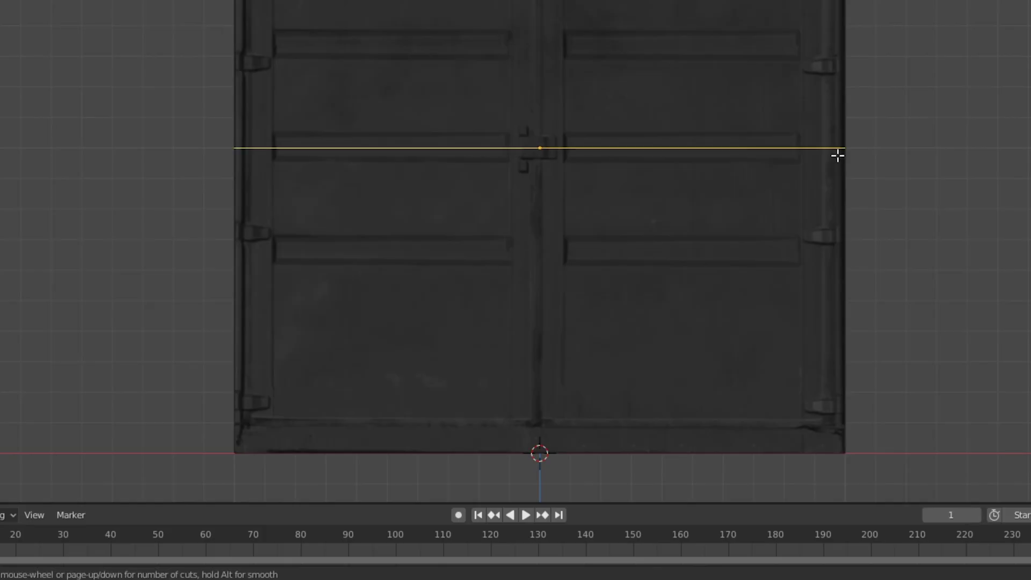
left_click(838, 155)
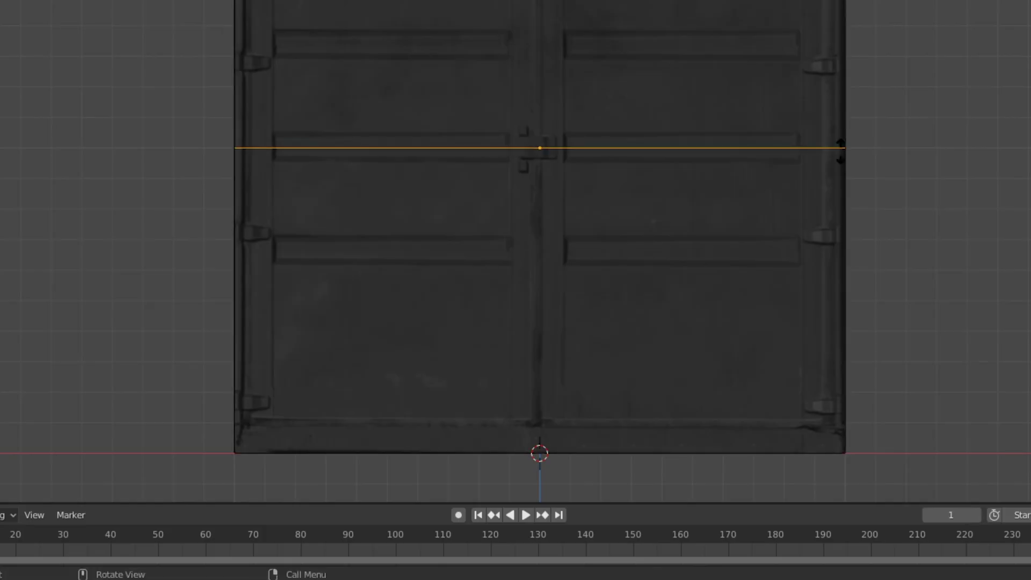
left_click(844, 119)
Add a second loop cut across the doors and slide it upward
key("ctrl+r")
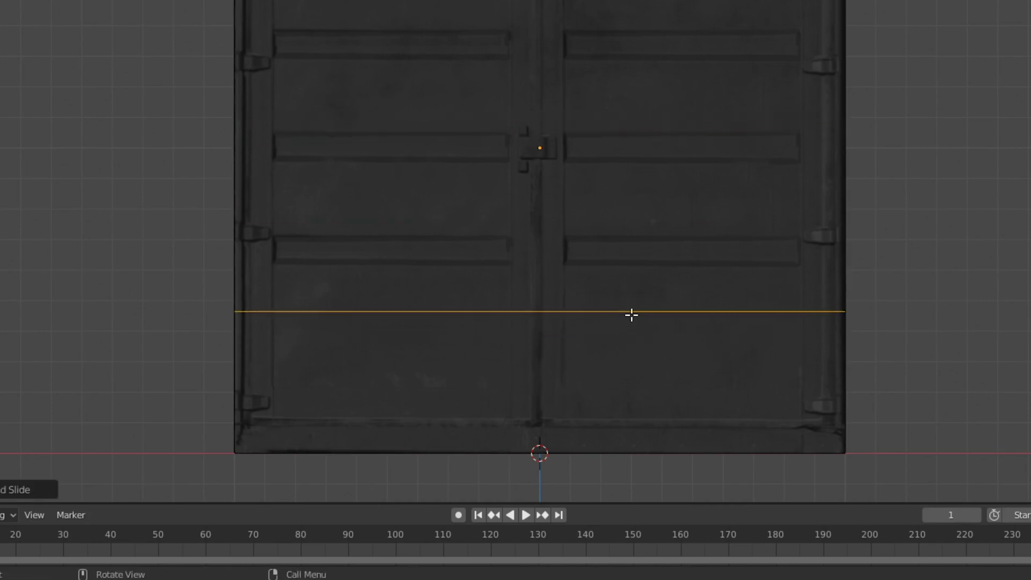
right_click(662, 312)
key("ctrl+r")
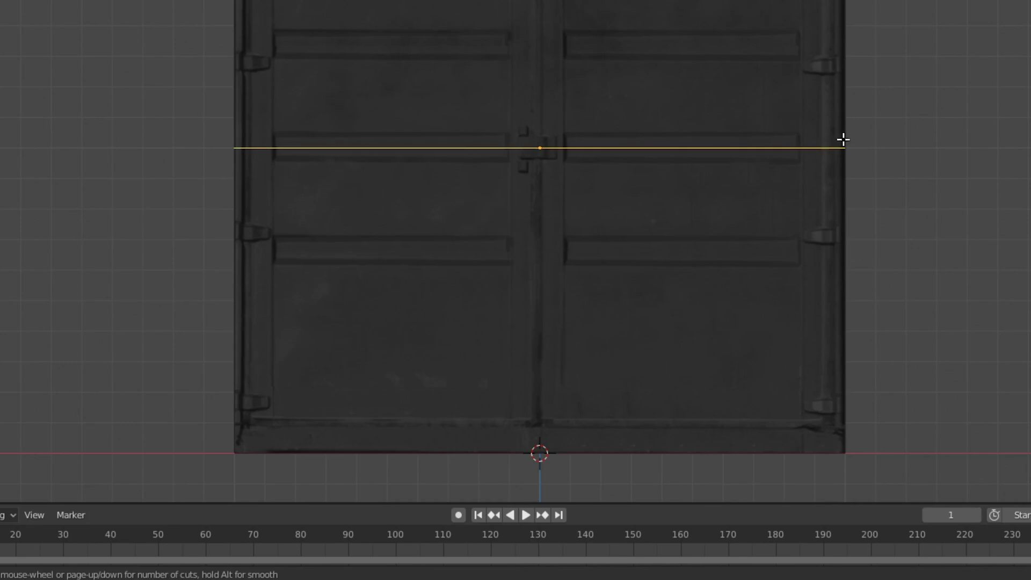
left_click_drag(841, 142, 859, 424)
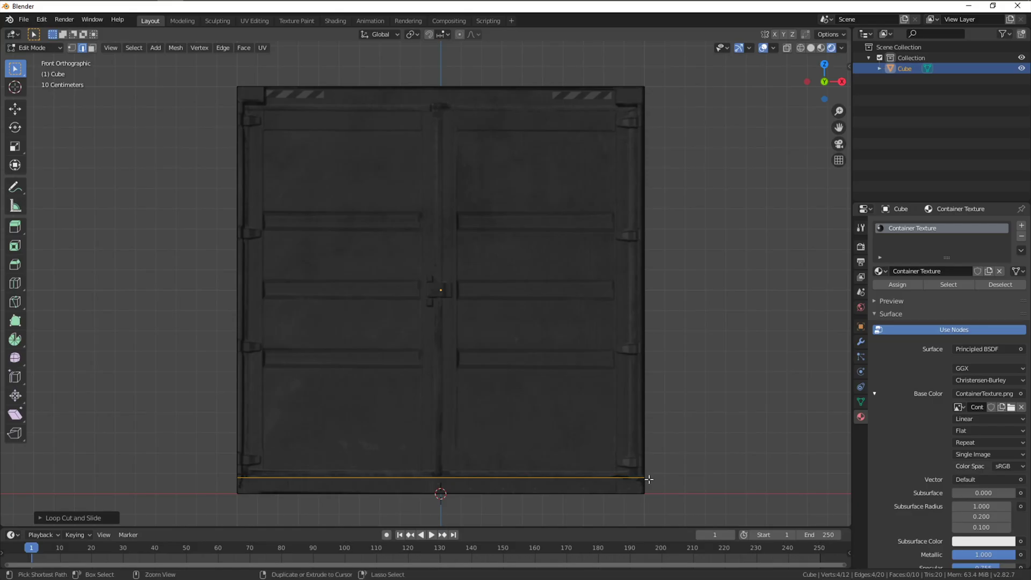
Replace the last cut with horizontal loops near the top and bottom of the doors
key("ctrl+z")
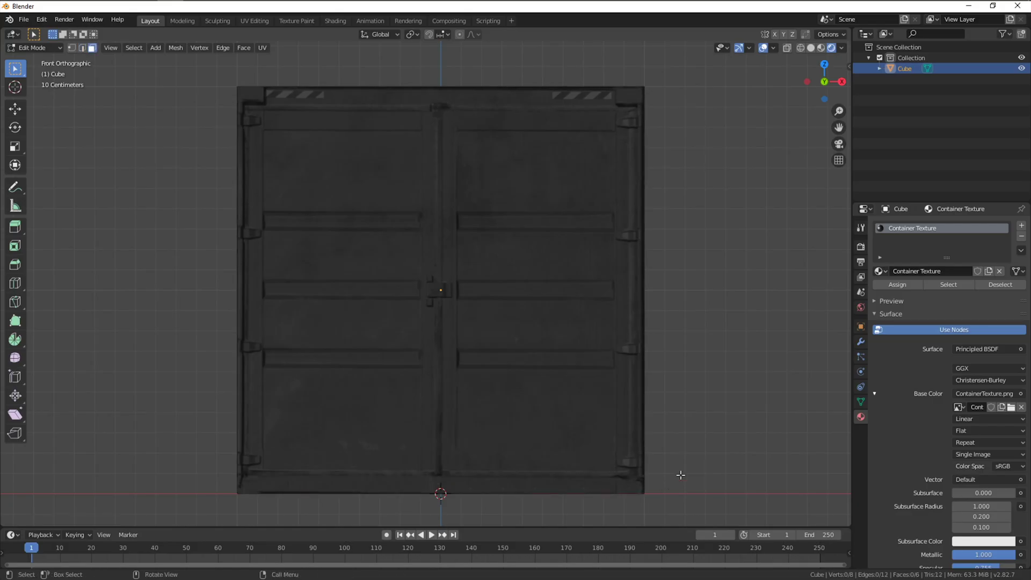
key("ctrl+r")
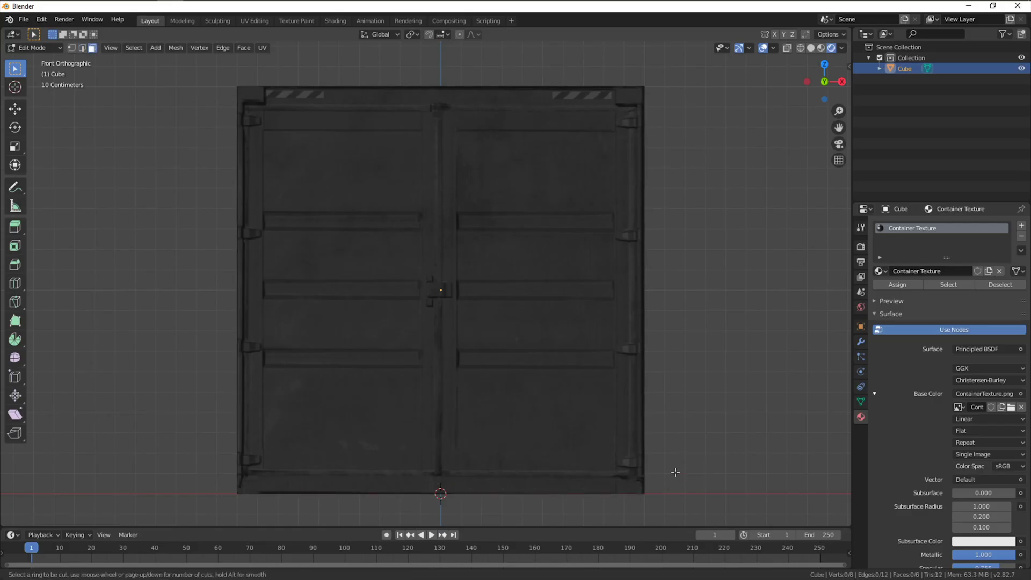
left_click(635, 292)
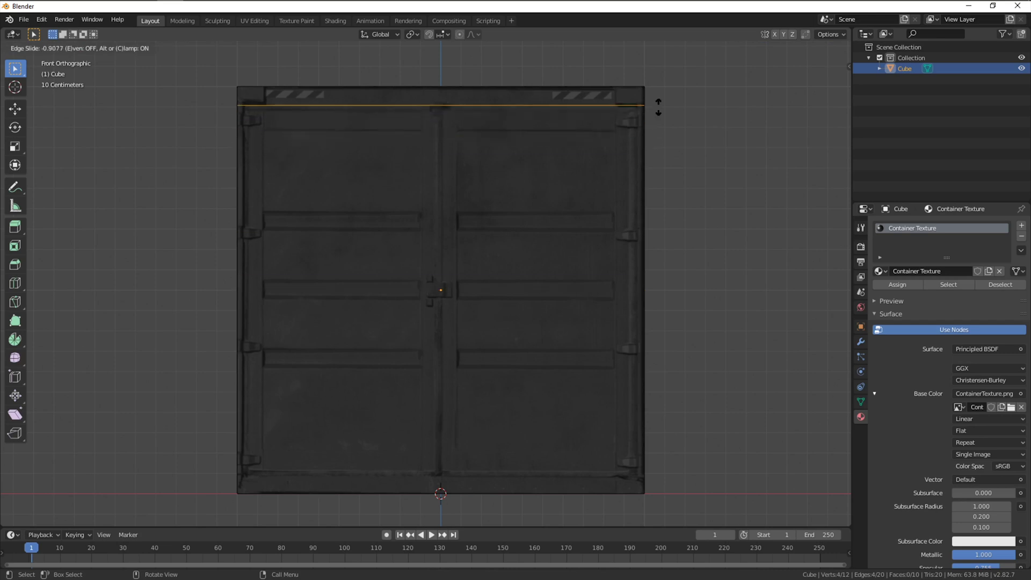
left_click(658, 107)
key("ctrl+r")
left_click(639, 299)
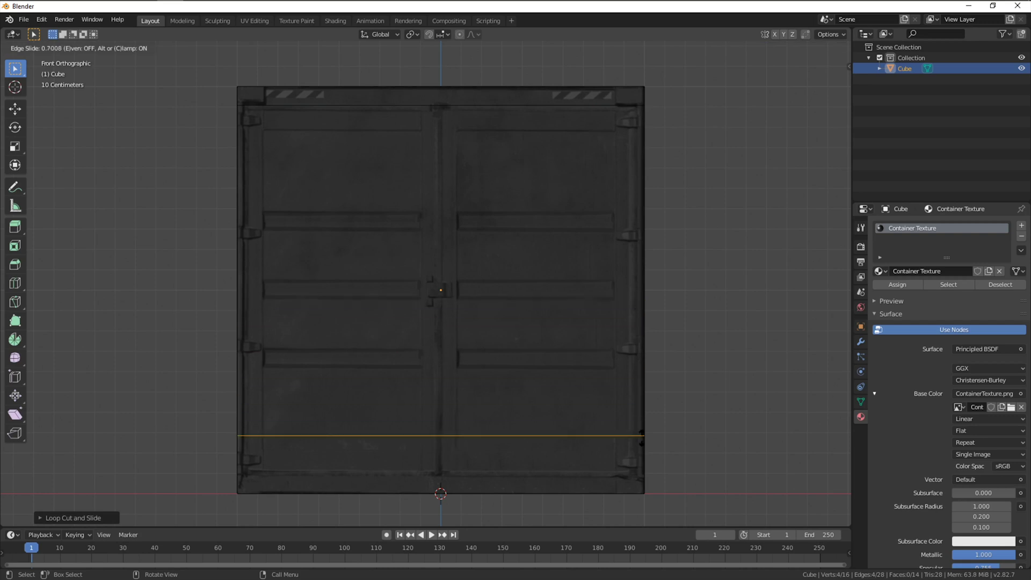
left_click(643, 476)
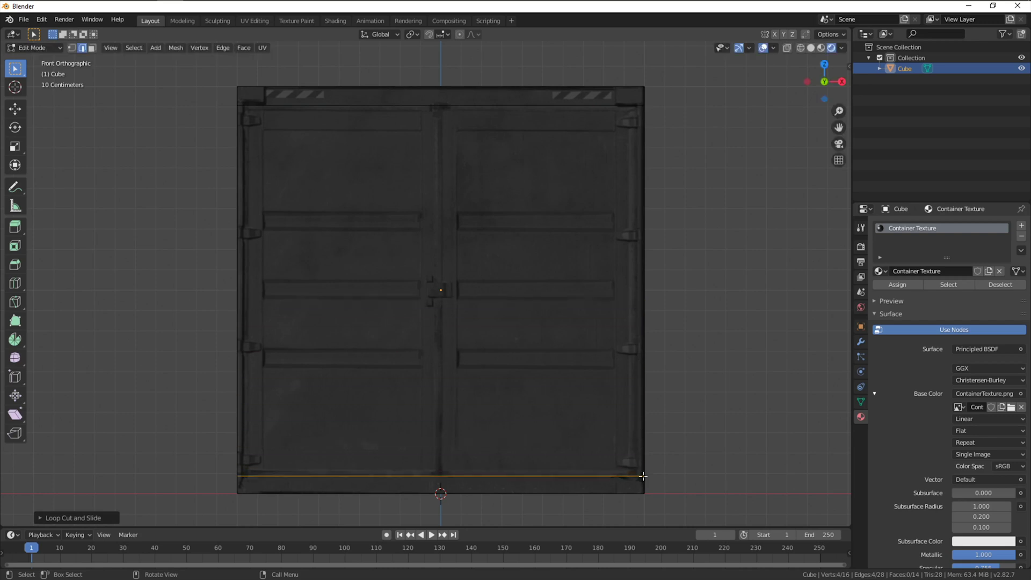
key("ctrl+r")
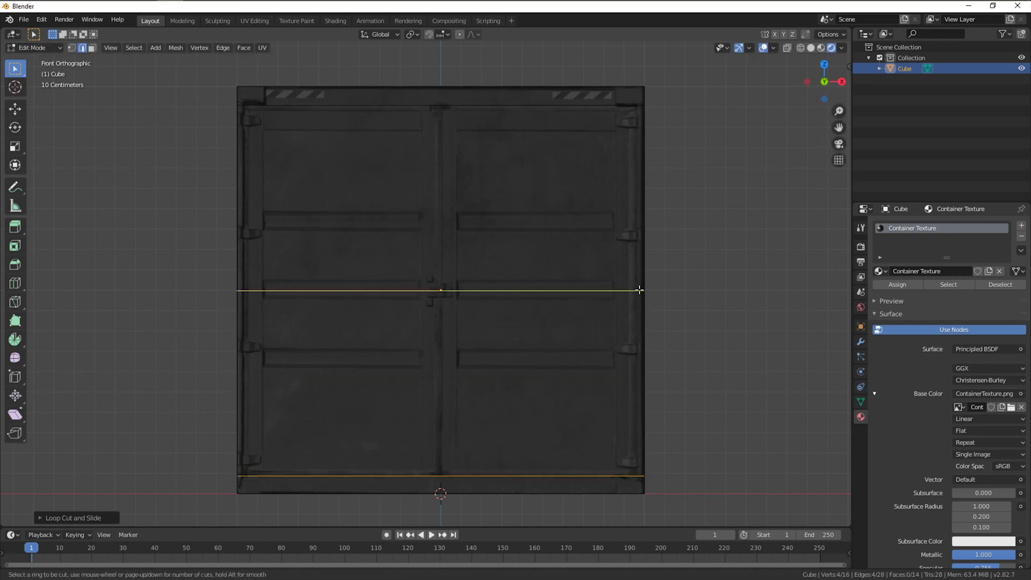
left_click(639, 289)
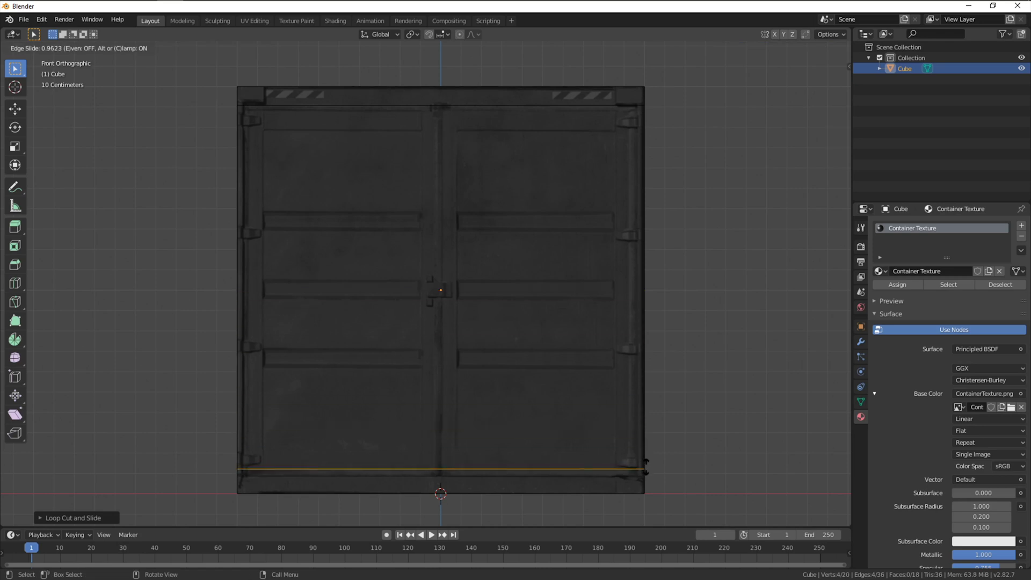
left_click(646, 466)
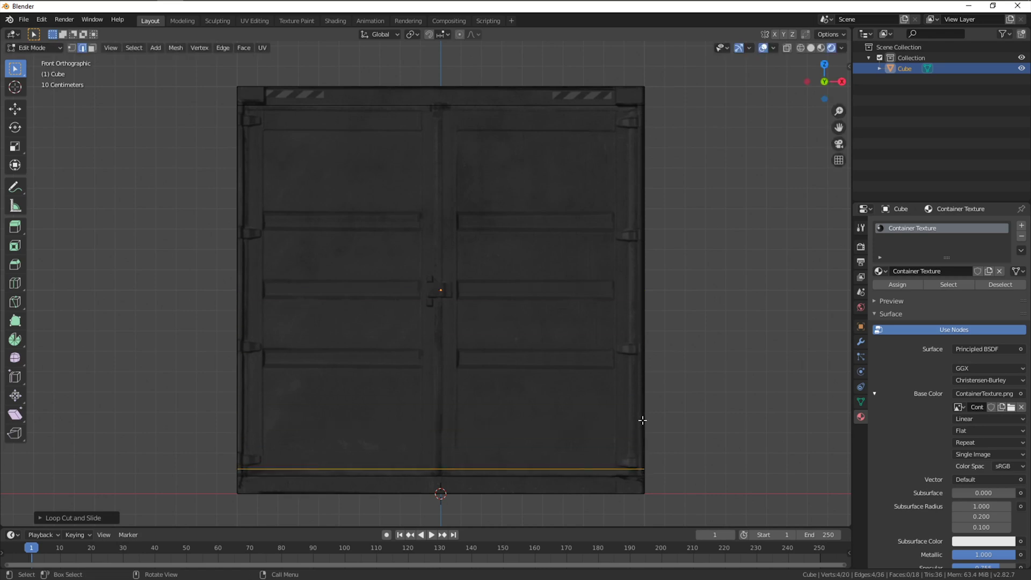
key("ctrl+r")
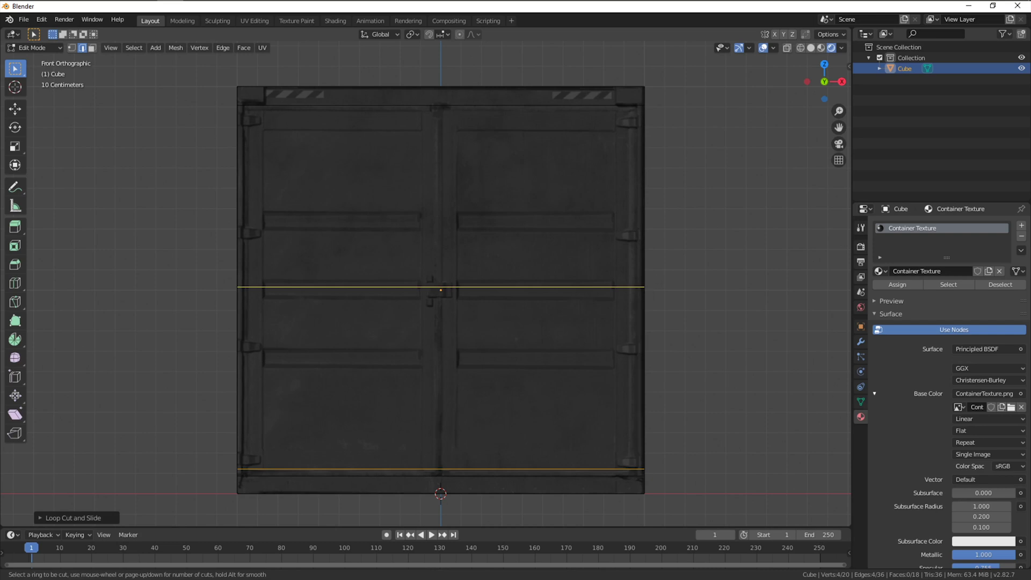
left_click(655, 287)
left_click(661, 111)
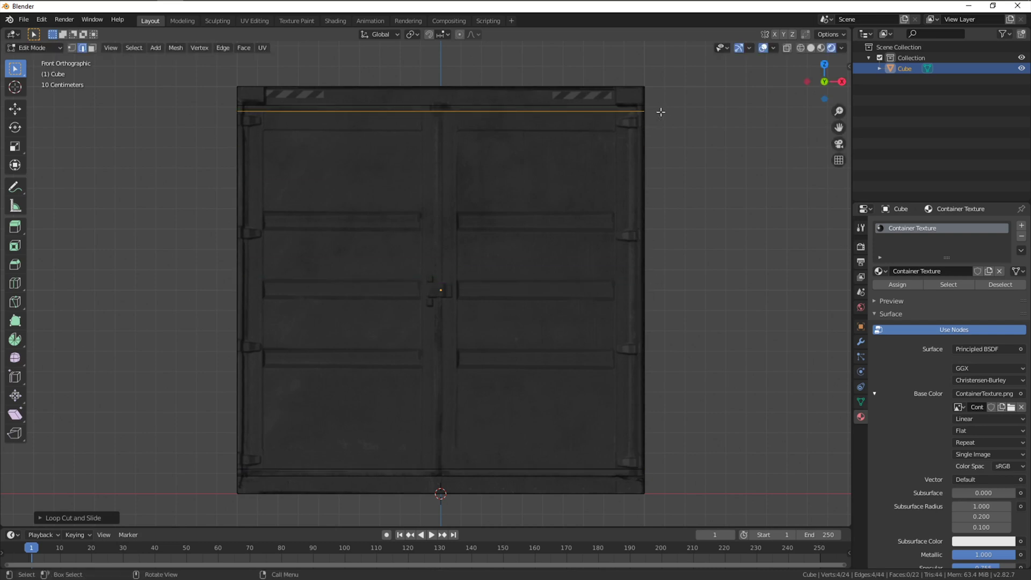
Add vertical edge loops near the door's right edge and at its centre
key("ctrl+r")
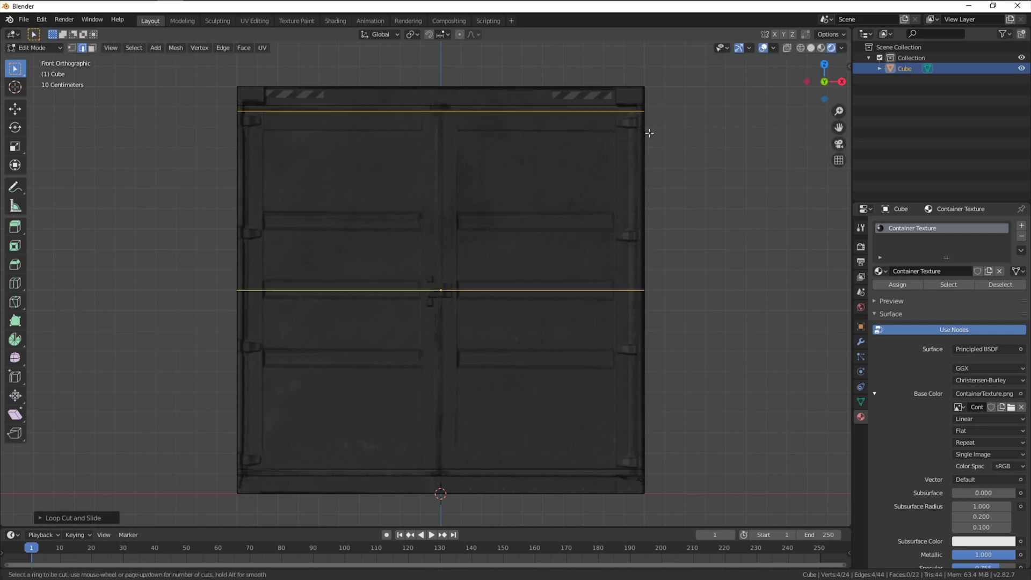
left_click(472, 115)
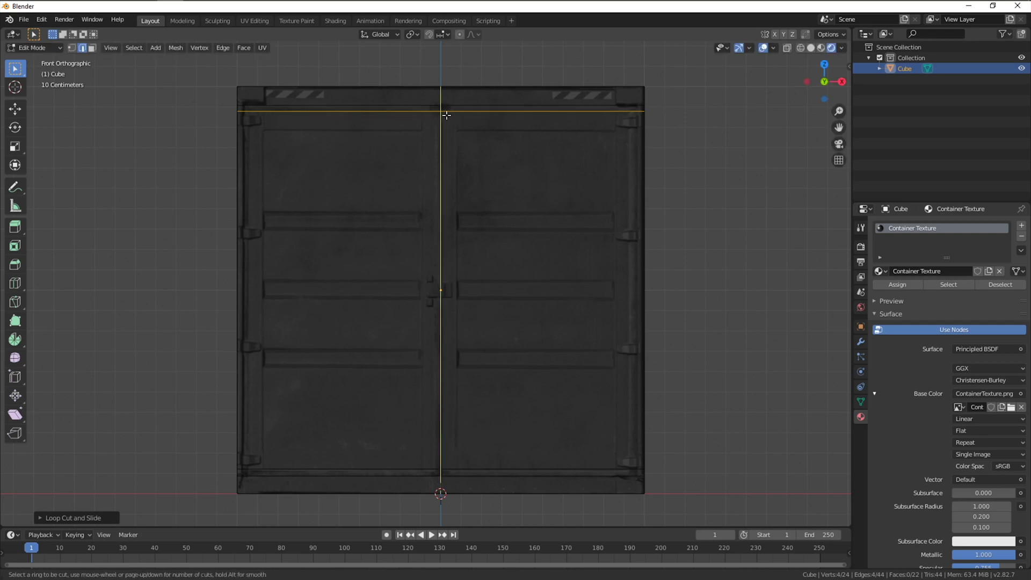
left_click(646, 146)
key("ctrl+r")
left_click(594, 151)
left_click(633, 153)
key("ctrl+r")
left_click(430, 162)
Fix the centre loop, then dissolve the four top strip faces of the door into one face
left_click(344, 157)
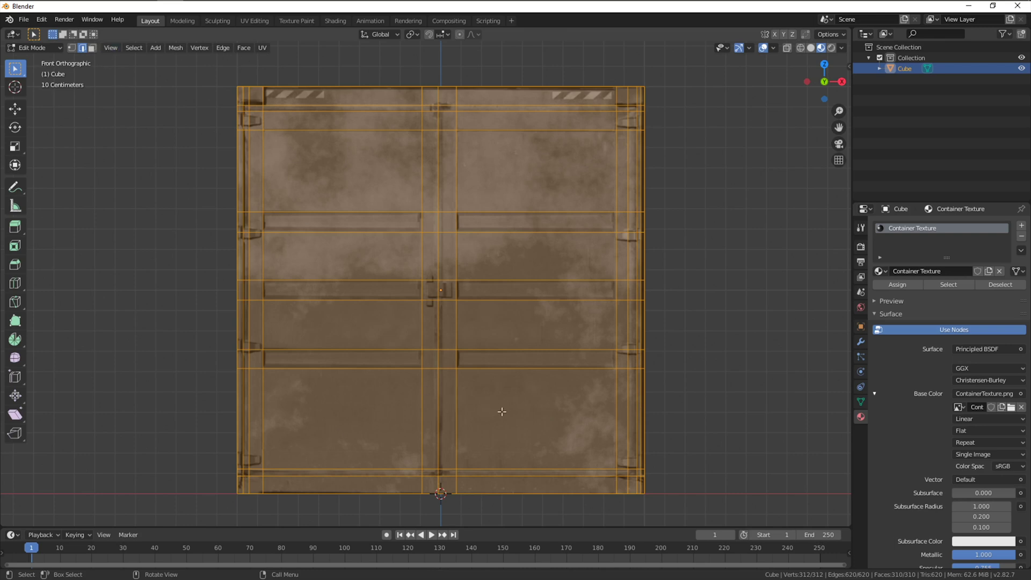
scroll(501, 411, "up", 1)
left_click(93, 49)
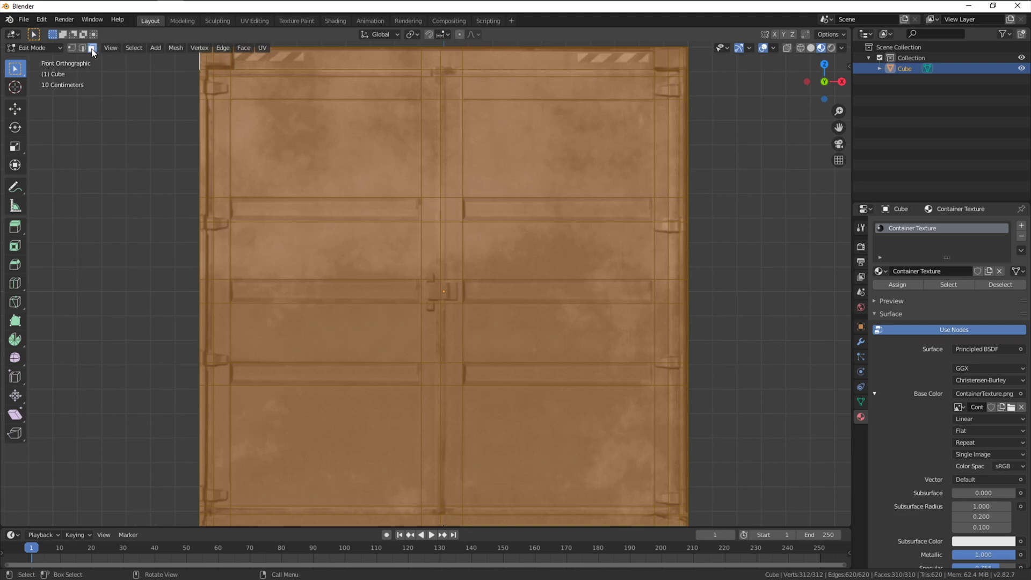
key("alt+a")
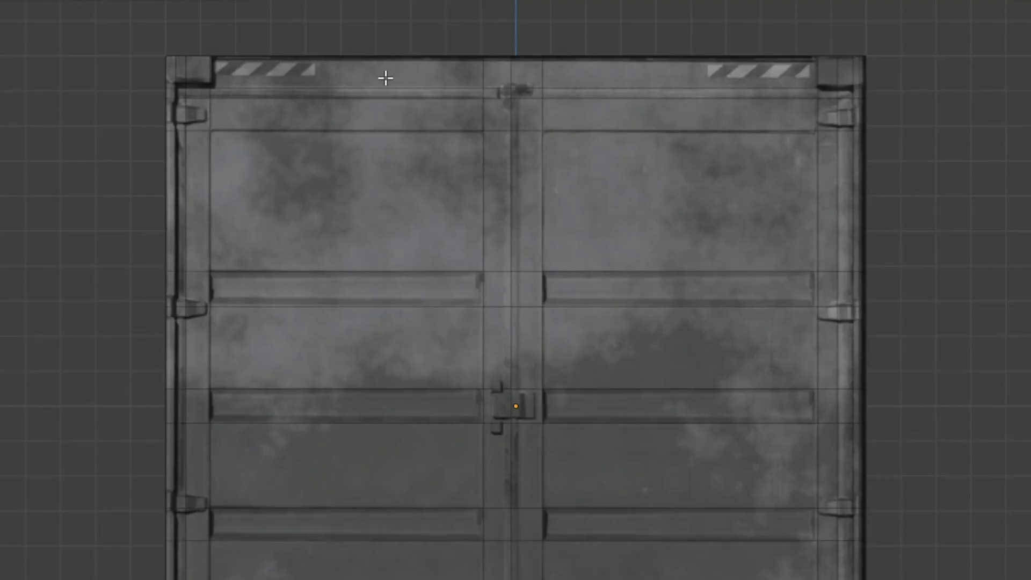
left_click(386, 78)
left_click(495, 71, "shift")
left_click(531, 71, "shift")
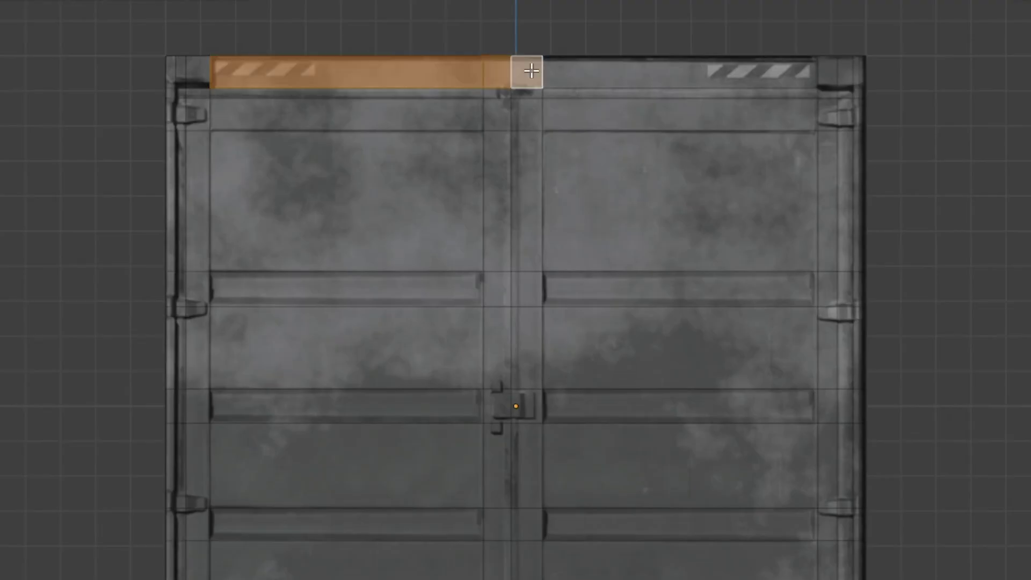
left_click(610, 70, "shift")
right_click(610, 70)
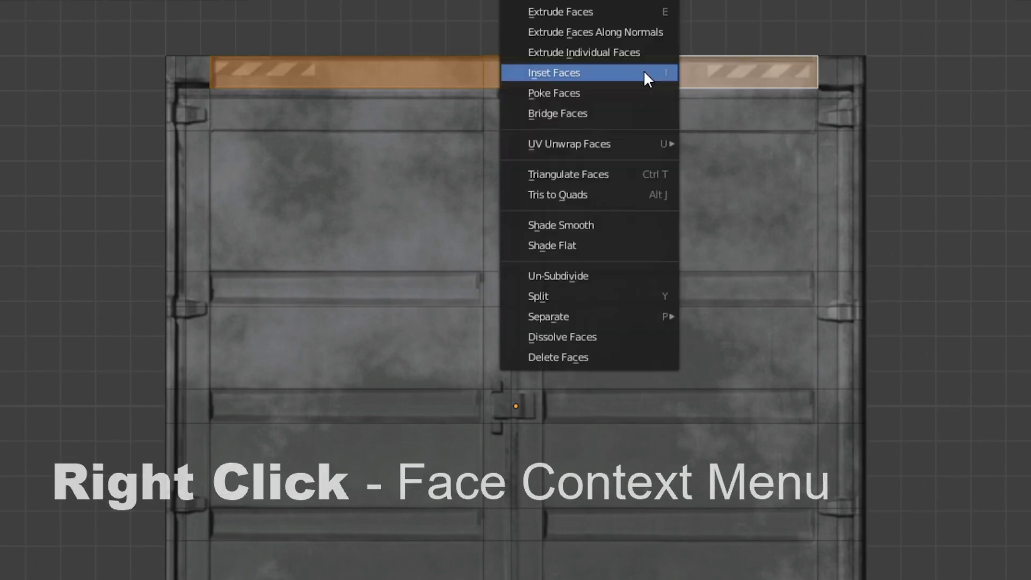
left_click(644, 344)
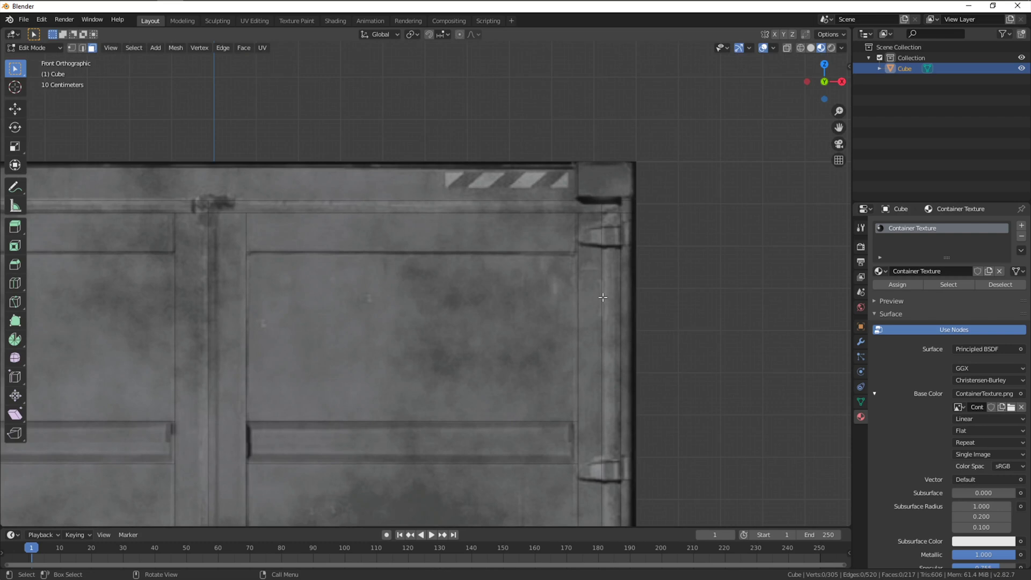
Zoom to the door's top-right corner and knife-cut the hinge outline
scroll(602, 297, "up", 2)
middle_click_drag(667, 270, 444, 217, "shift")
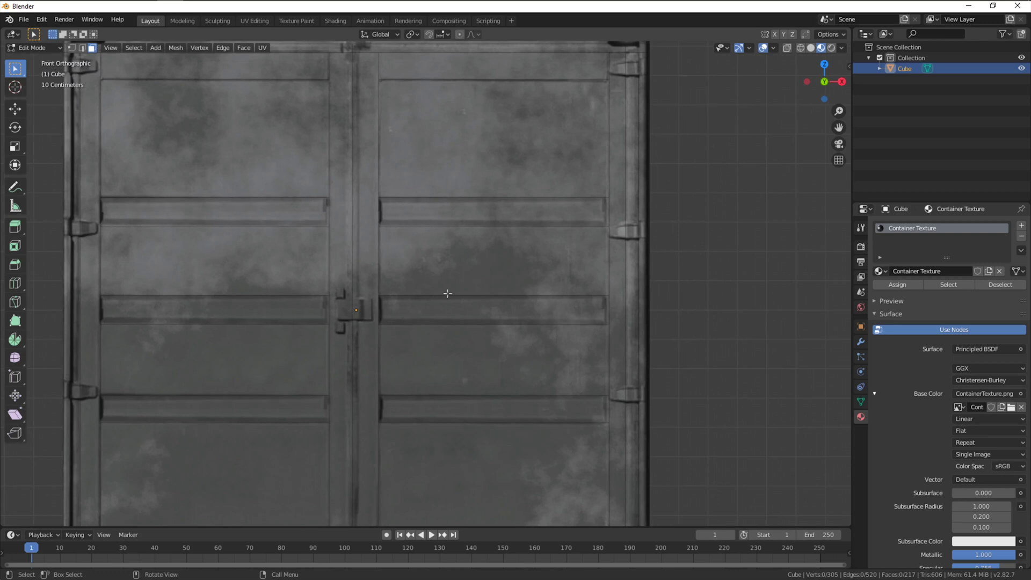
scroll(602, 204, "up", 2)
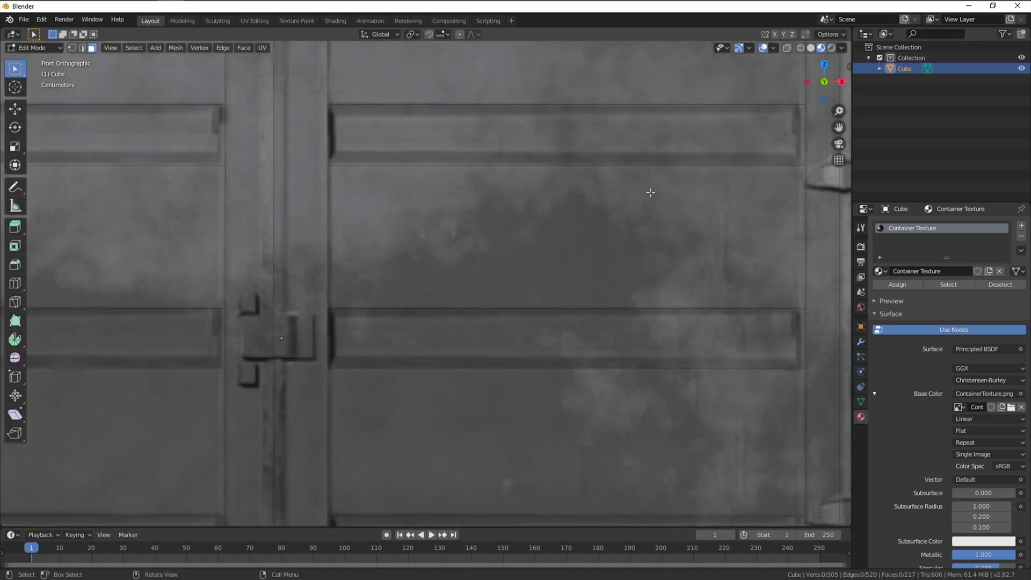
scroll(518, 225, "up", 1)
middle_click_drag(518, 225, 445, 382, "shift")
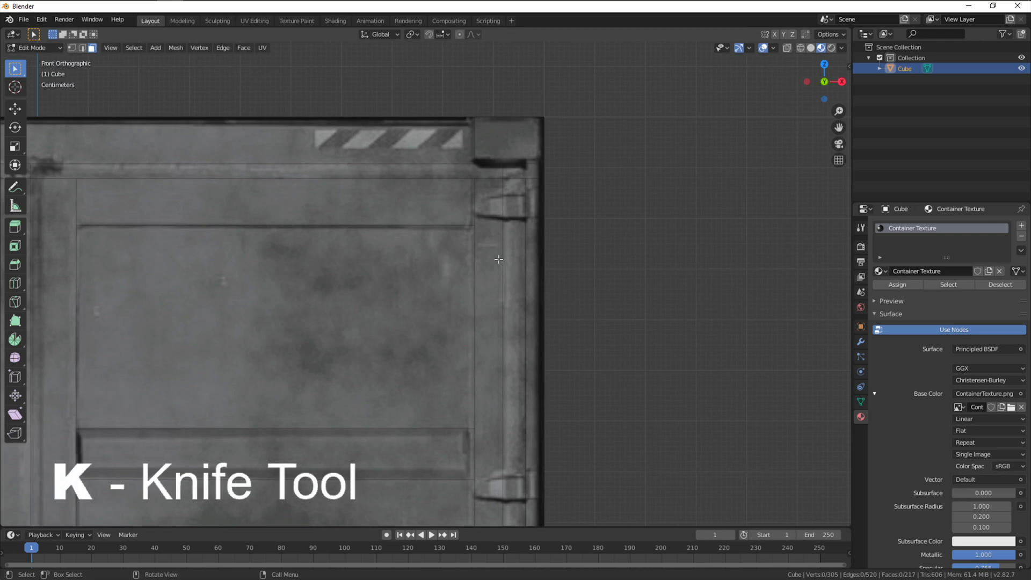
key("k")
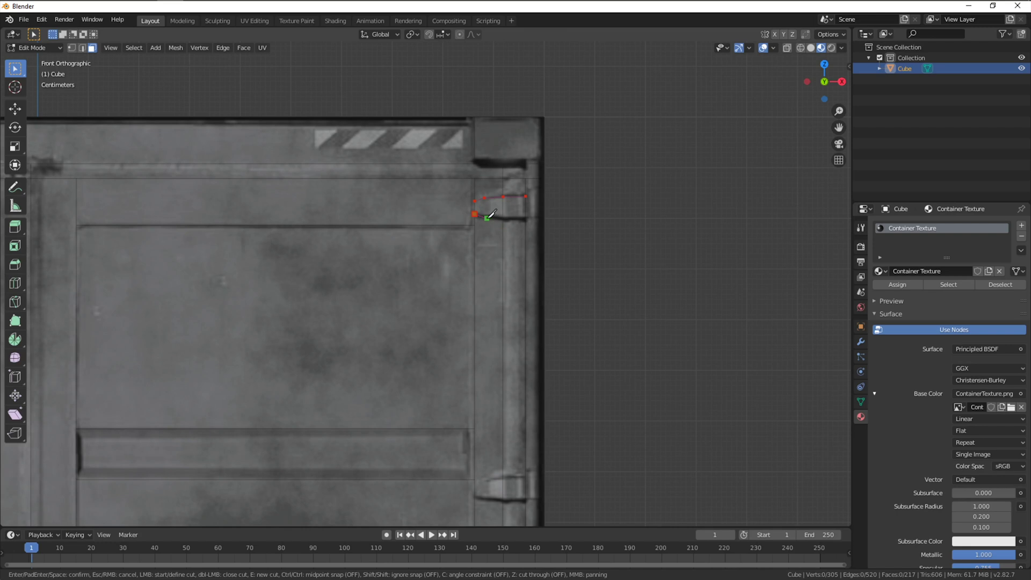
key("Return")
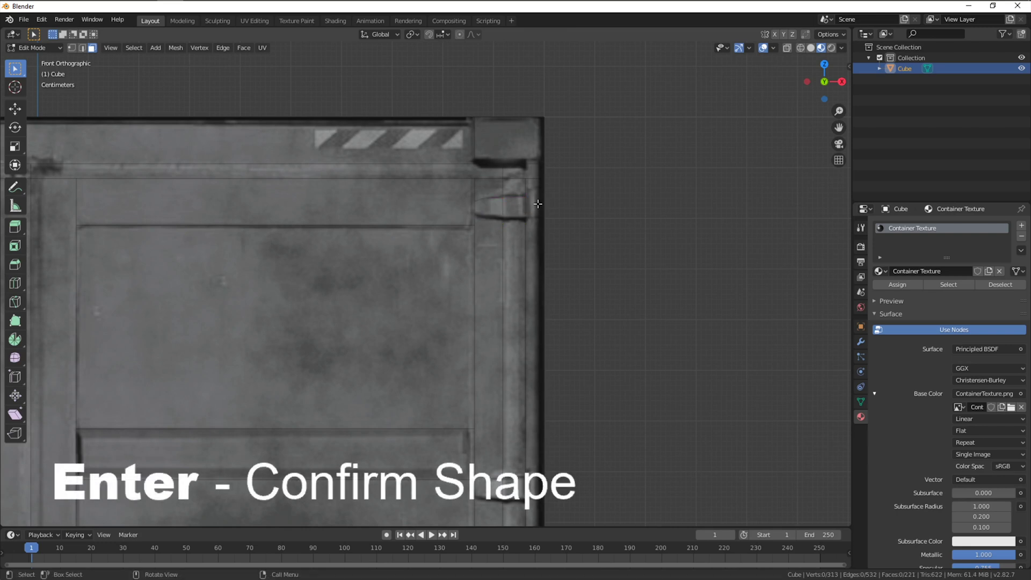
Select the small square, tall notched strip and upper strip faces by the latch
scroll(538, 205, "up", 1)
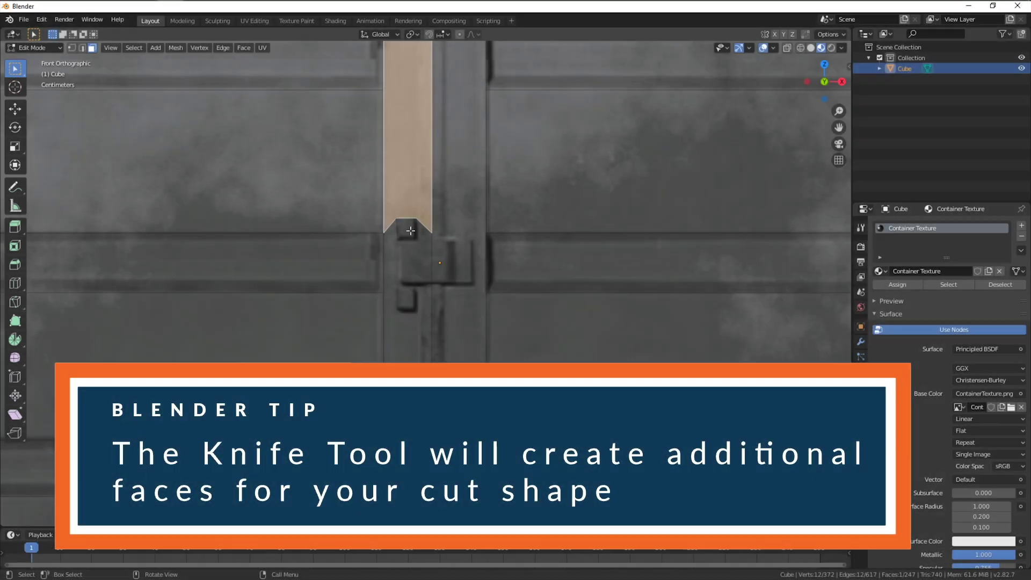
left_click(410, 230)
left_click(390, 248)
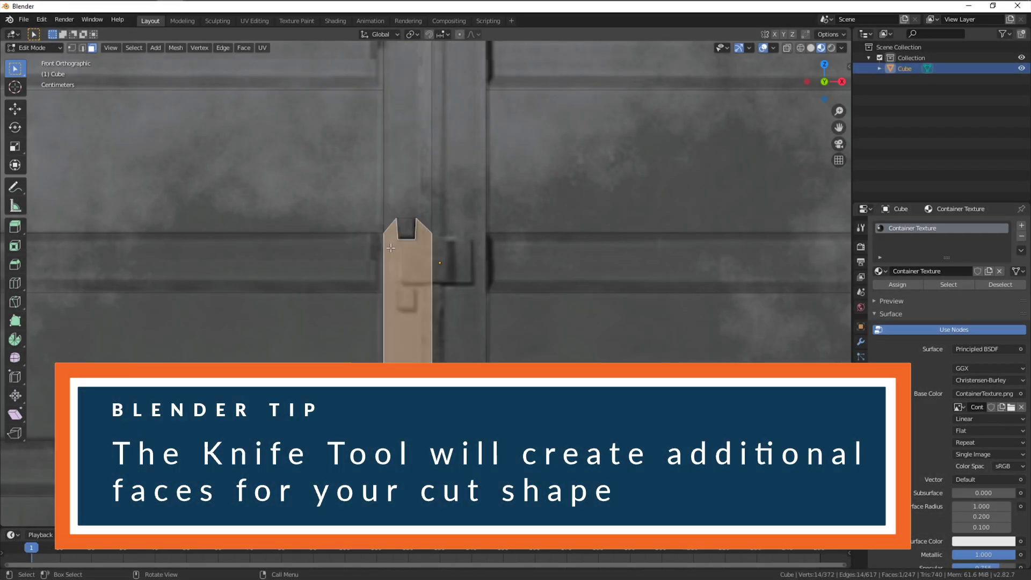
left_click(419, 195)
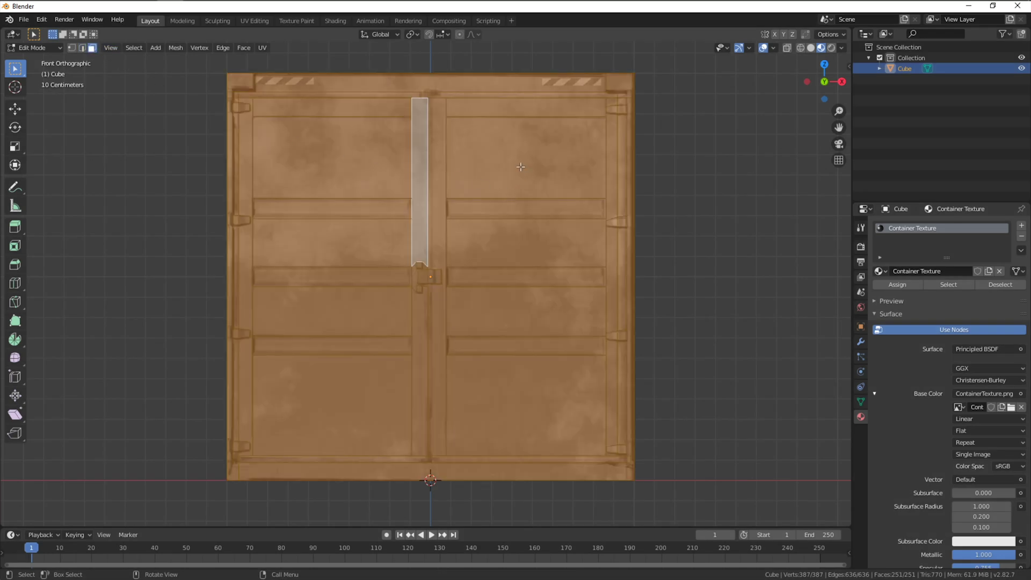
Try extruding the upper-right door panel face, then undo it
left_click(520, 169)
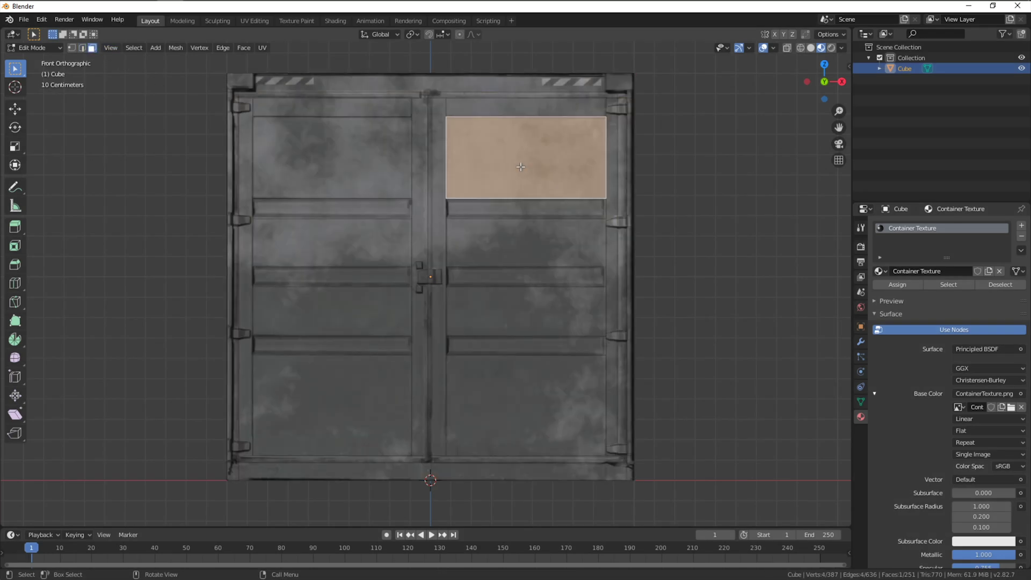
middle_click_drag(510, 208, 613, 239)
key("e")
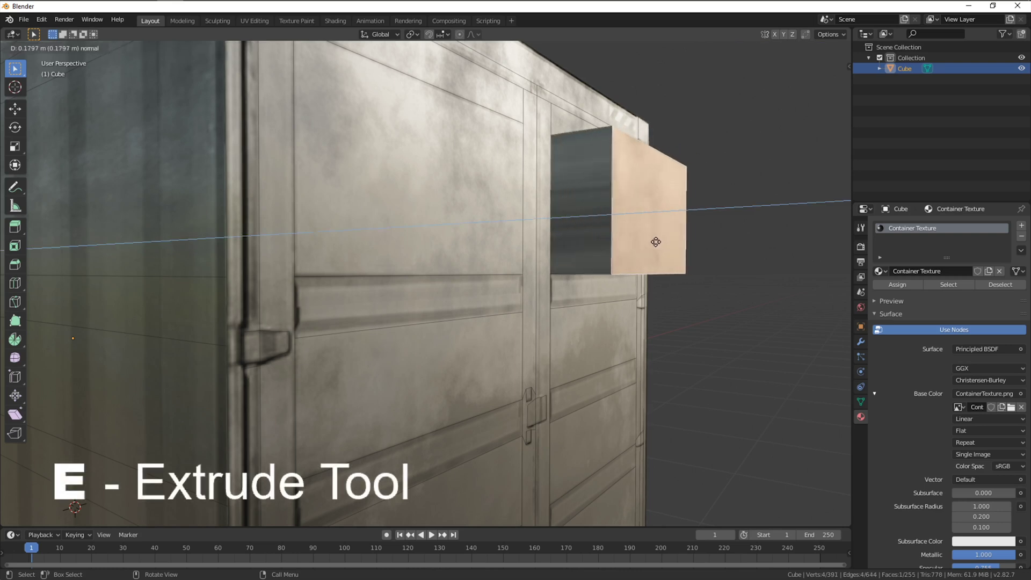
left_click(574, 243)
key("ctrl+z")
Select the eight door panel faces and extrude them outward
middle_click_drag(573, 243, 458, 301)
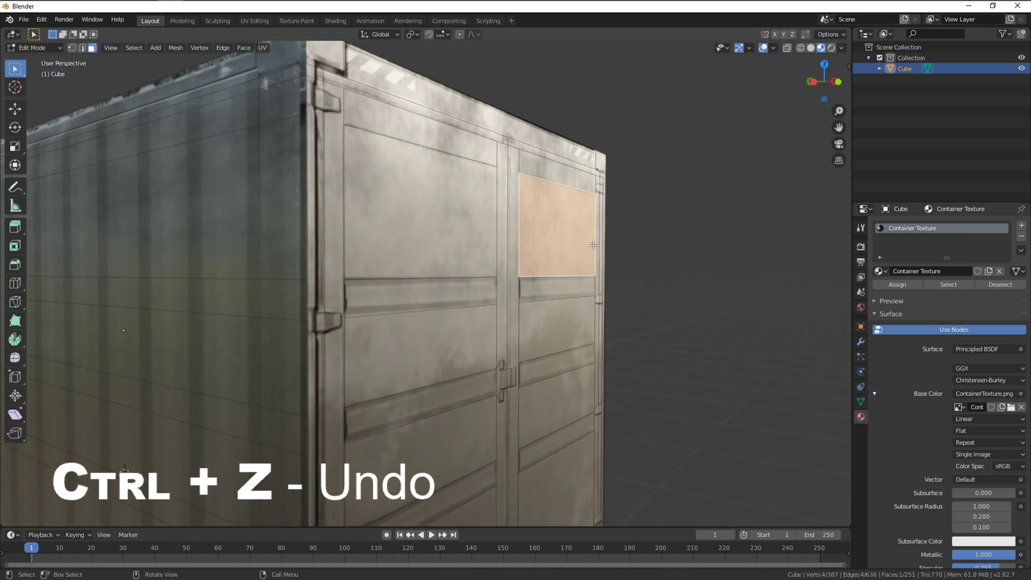
left_click(457, 253, "shift")
left_click(458, 314, "shift")
left_click(558, 335, "shift")
left_click(561, 400, "shift")
left_click(457, 427, "shift")
middle_click_drag(457, 427, 449, 347, "shift")
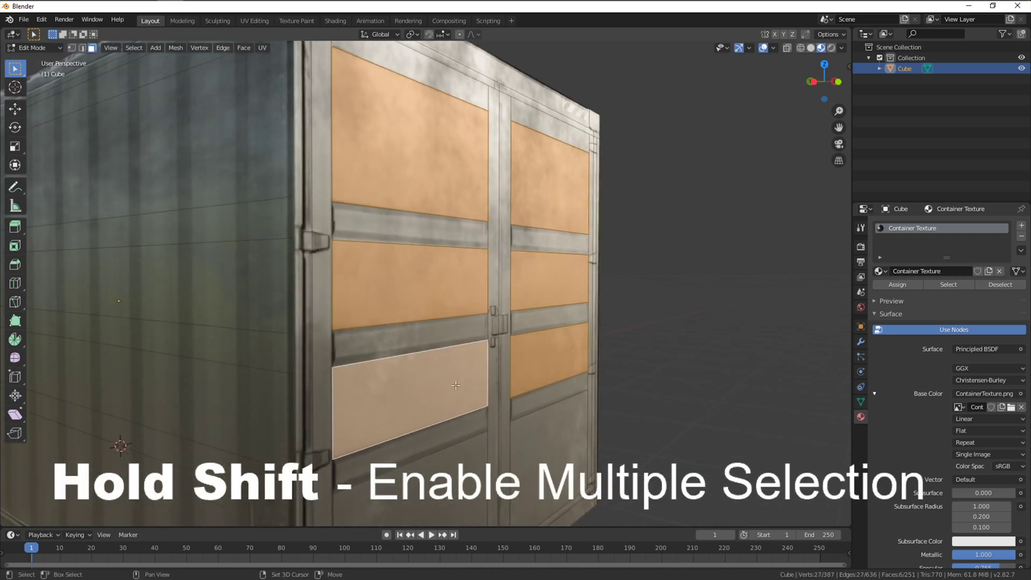
left_click(411, 483, "shift")
left_click(564, 430, "shift")
key("e")
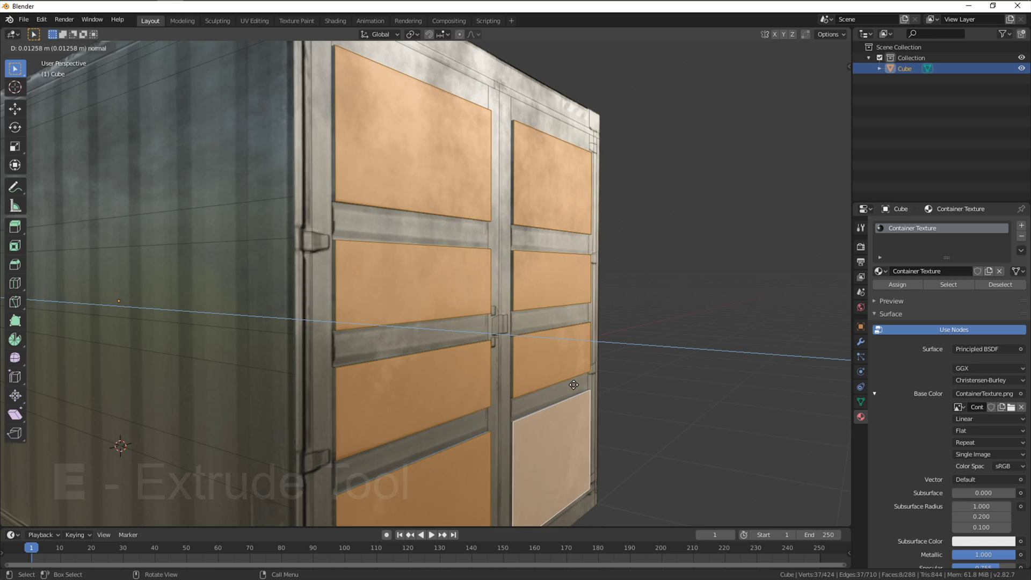
left_click(574, 384)
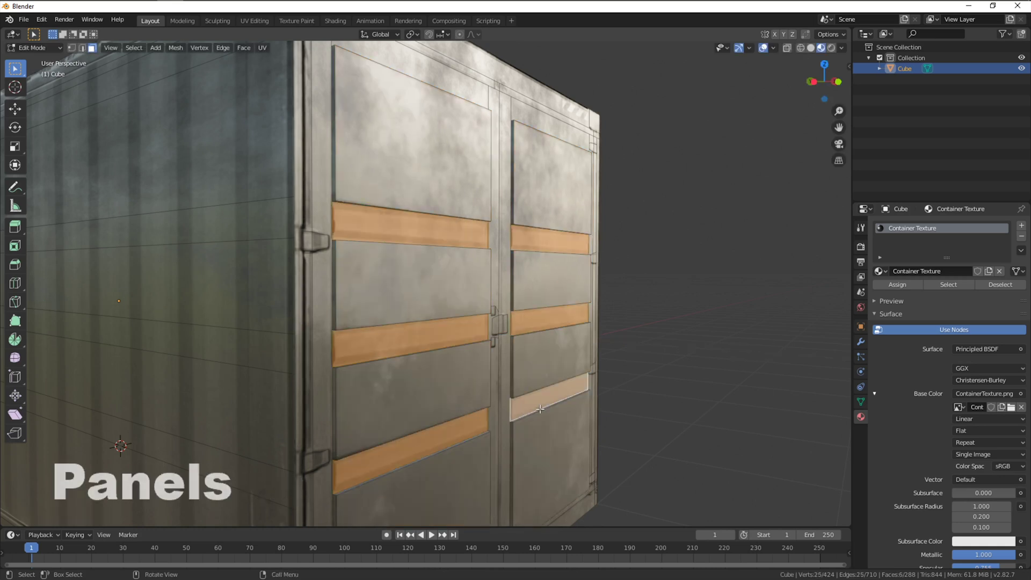
Scale the narrow strips and select the door's right edge strip
key("s")
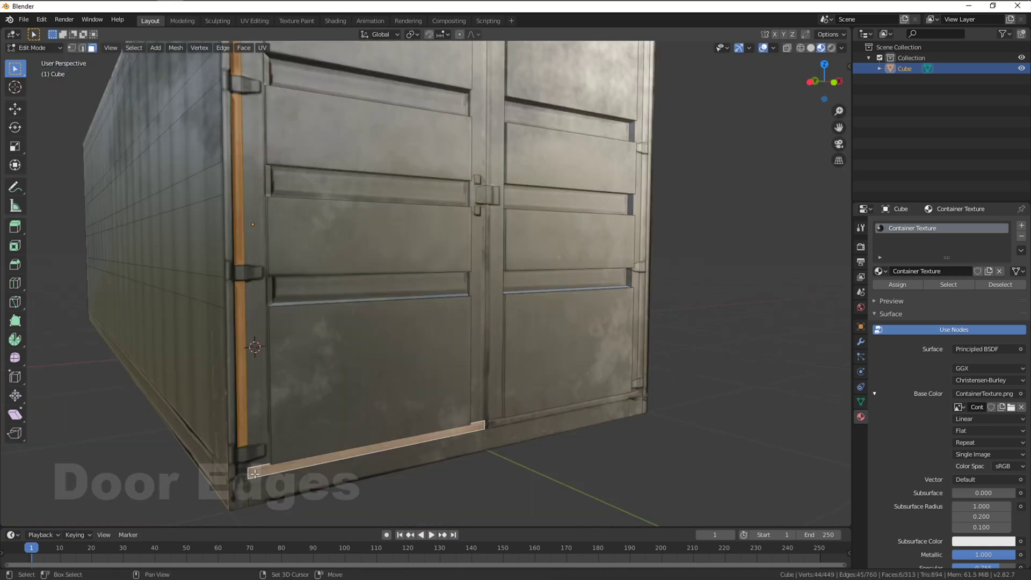
left_click(500, 427, "shift")
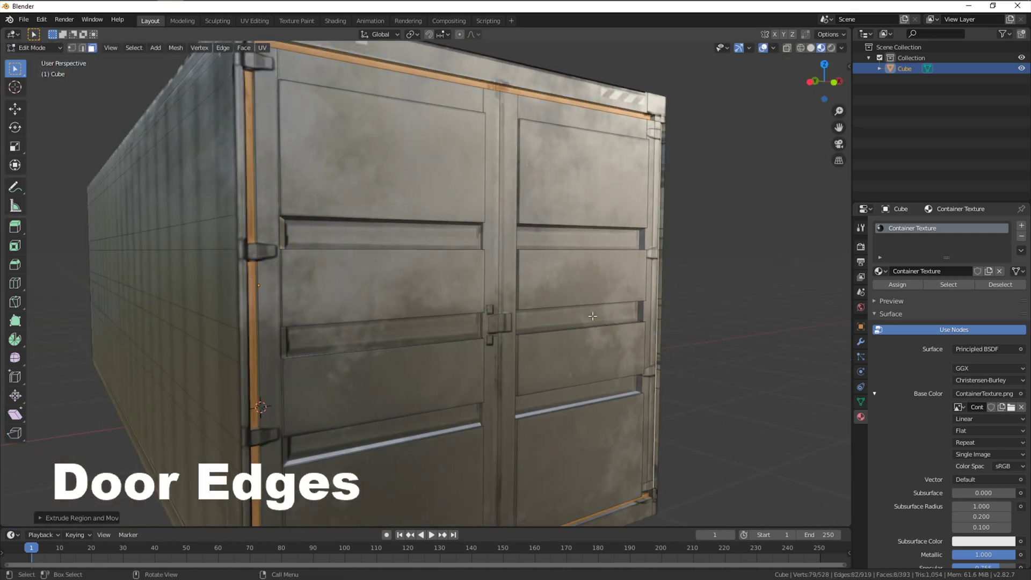
middle_click_drag(594, 318, 640, 229)
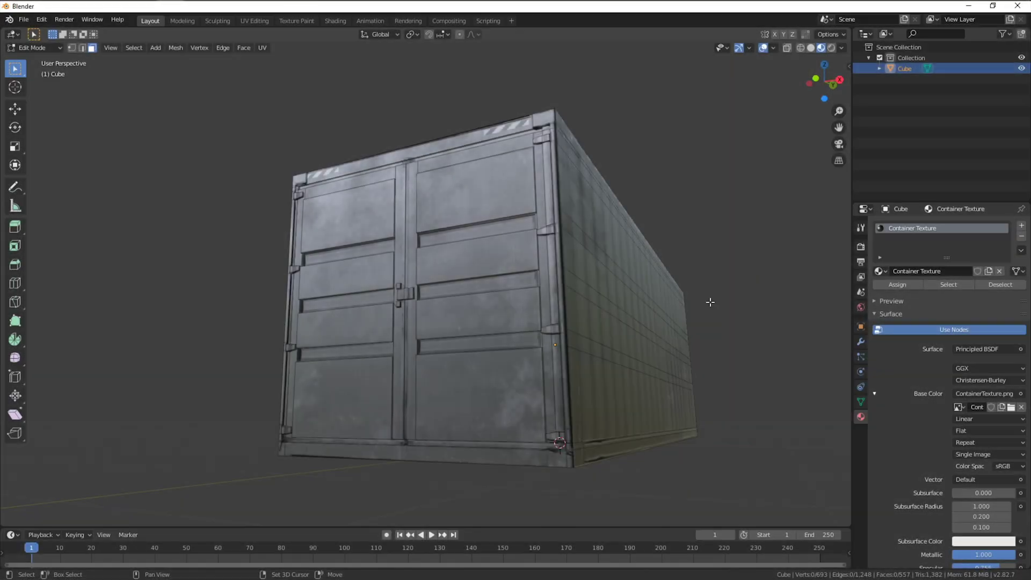
Add vertical edge loops along the container's long side with repeated Ctrl+R loop cuts
middle_click_drag(710, 302, 609, 324)
middle_click_drag(524, 307, 335, 373)
scroll(454, 318, "down", 3)
key("ctrl+r")
left_click(476, 226)
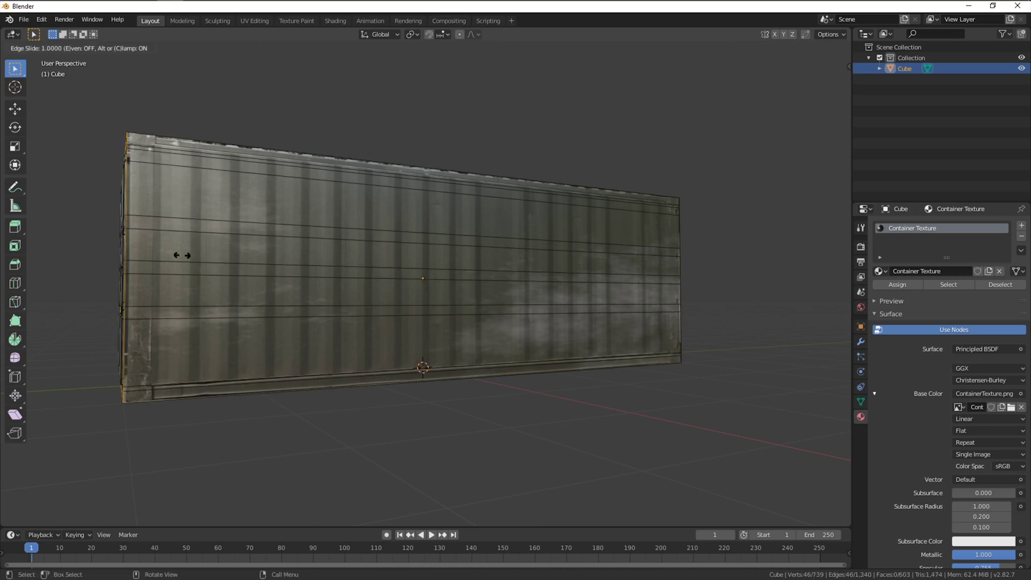
left_click(213, 264)
key("ctrl+r")
left_click(478, 281)
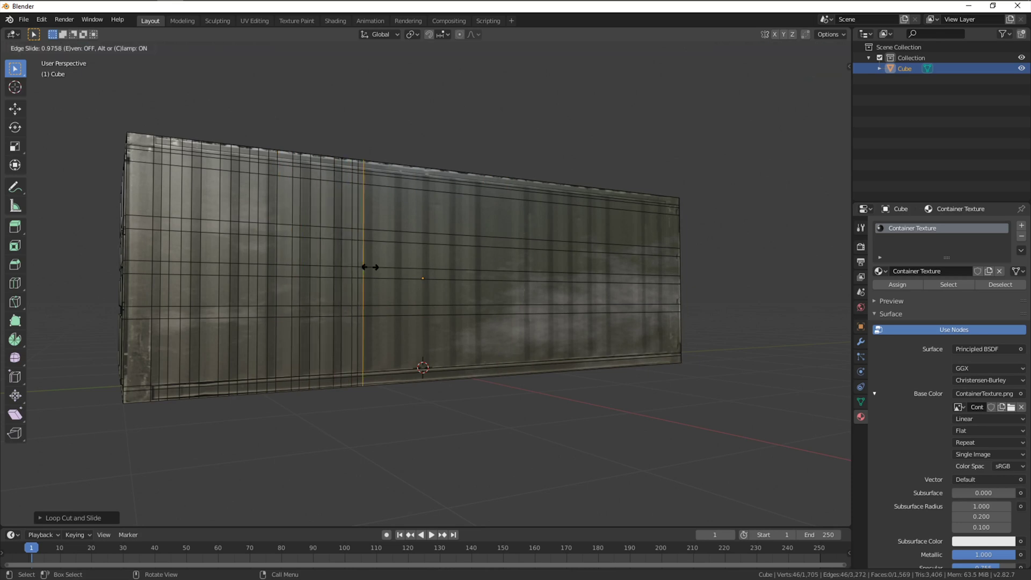
left_click(340, 272)
key("ctrl+r")
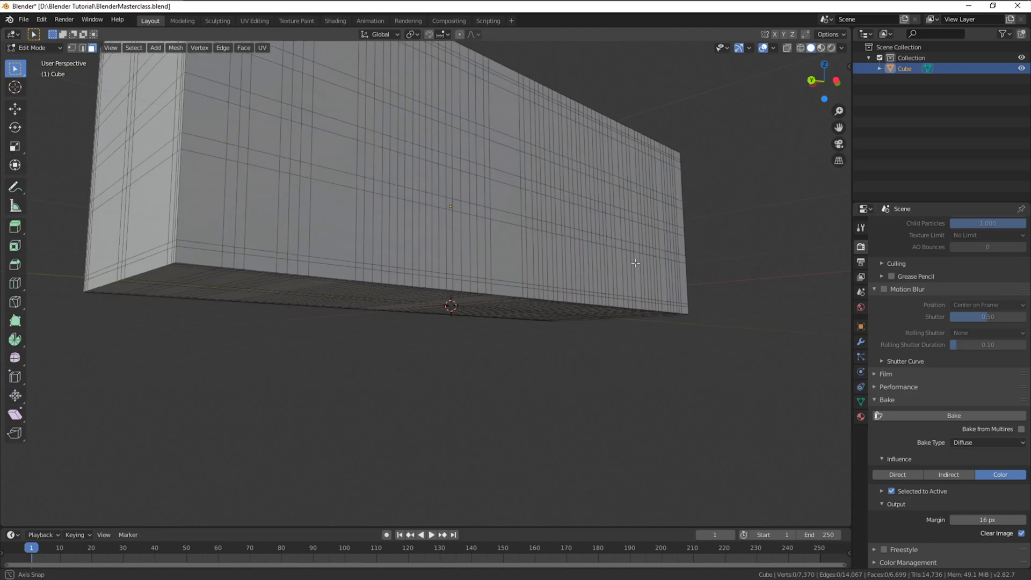
mouse_move(626, 322)
middle_mouse_down()
mouse_move(640, 295)
mouse_move(635, 304)
middle_mouse_up()
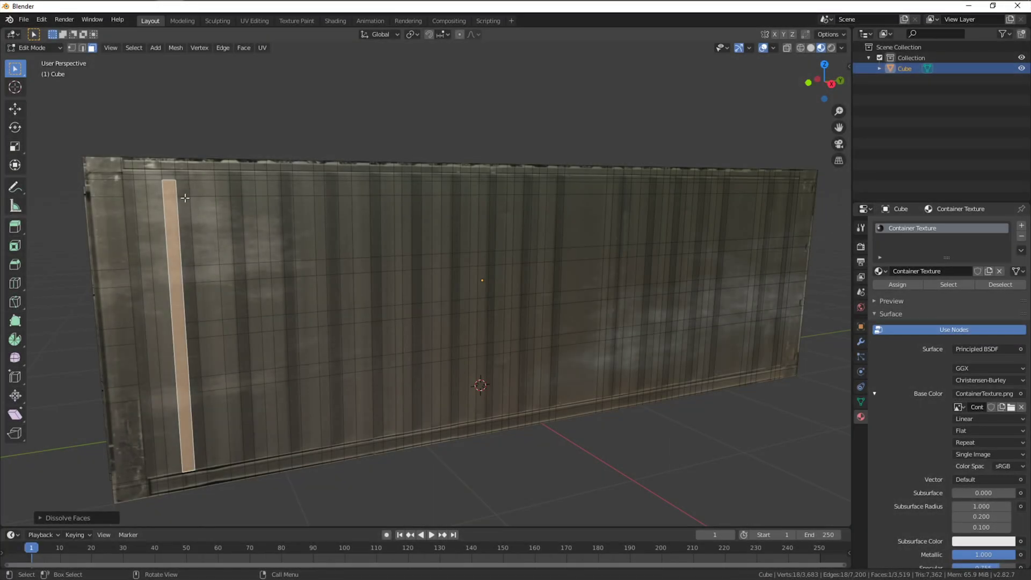
Dissolve three face columns on the side, each into a single tall strip
left_click(186, 190)
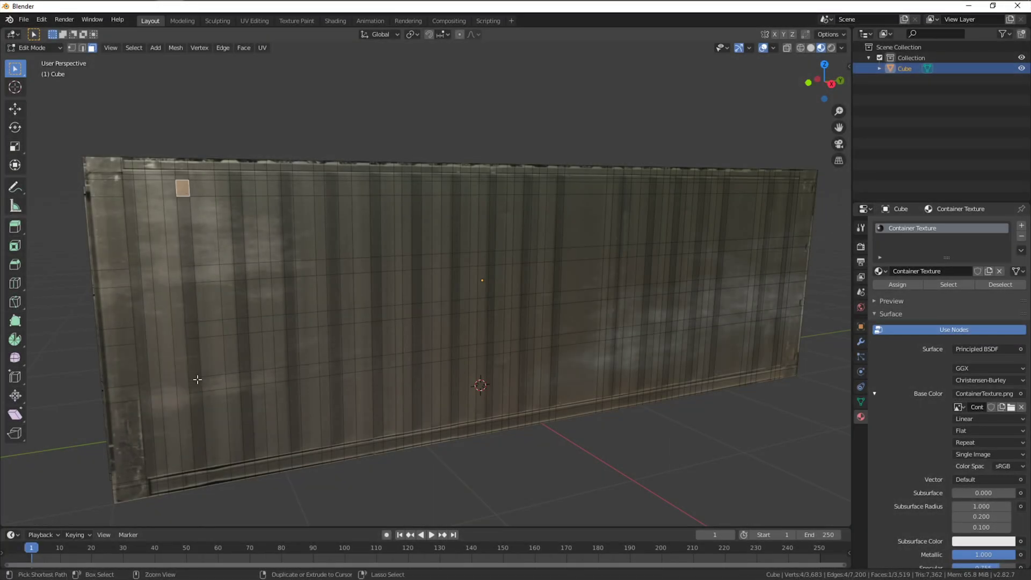
left_click(197, 405, "ctrl")
right_click(197, 404)
left_click(197, 404)
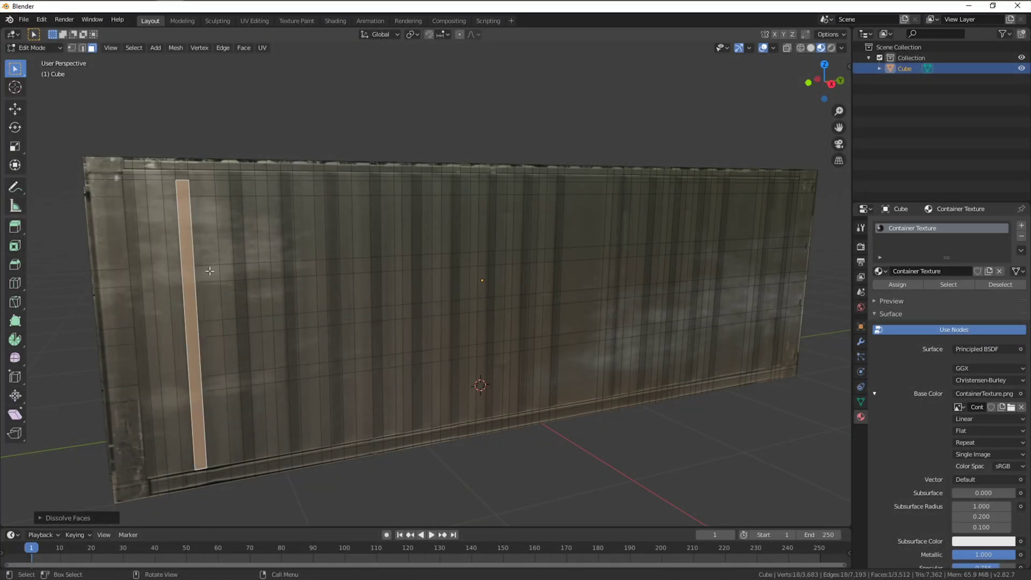
key("ctrl+z")
key("ctrl+z")
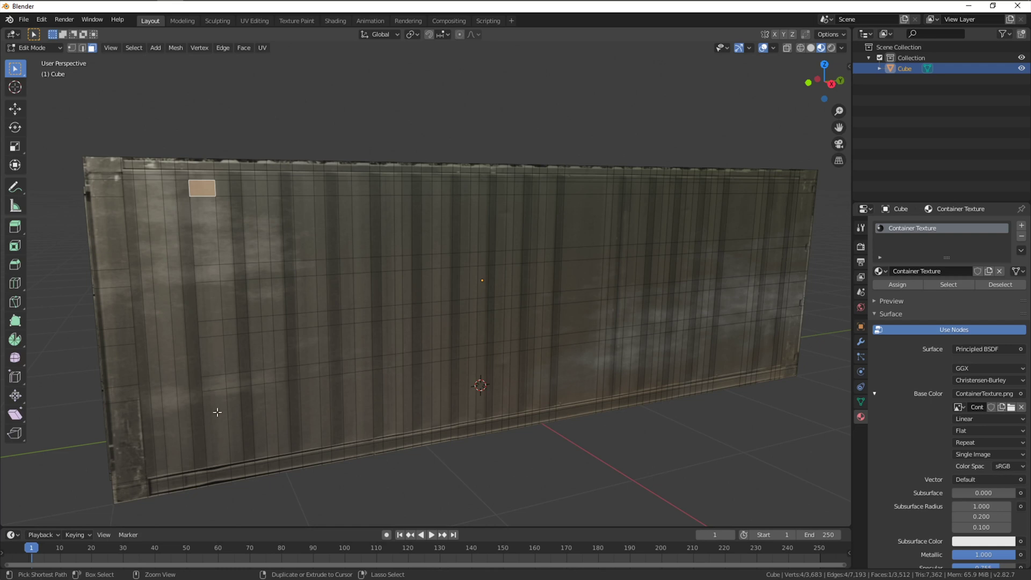
left_click(217, 412, "ctrl")
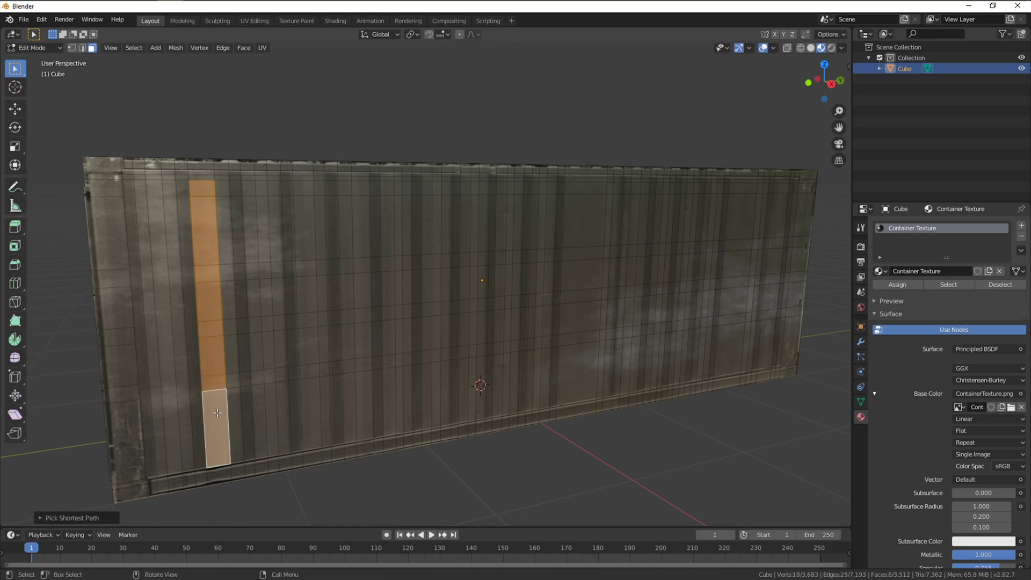
right_click(217, 412)
left_click(217, 411)
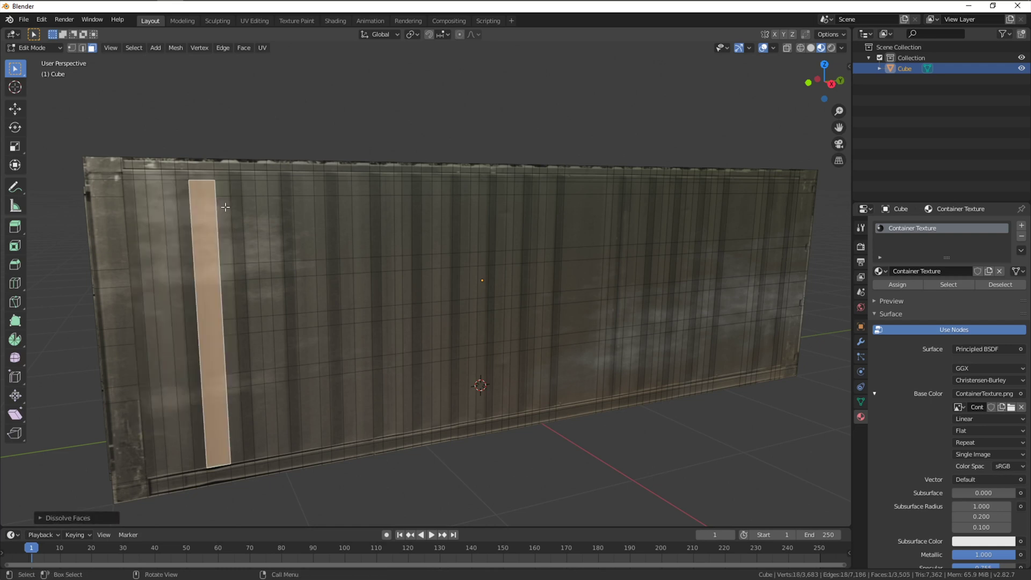
left_click(225, 192)
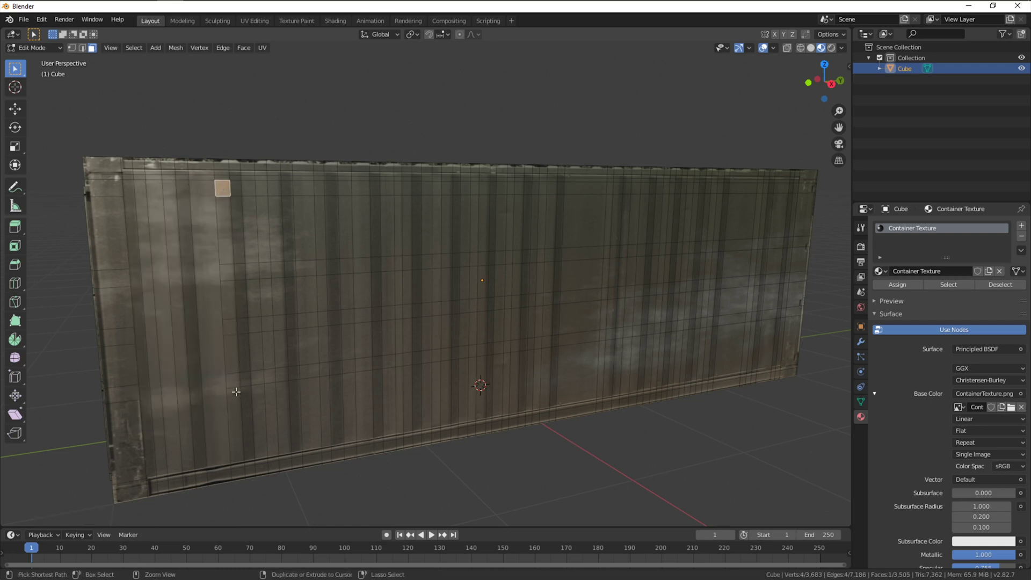
left_click(235, 404, "ctrl")
right_click(237, 406)
left_click(237, 406)
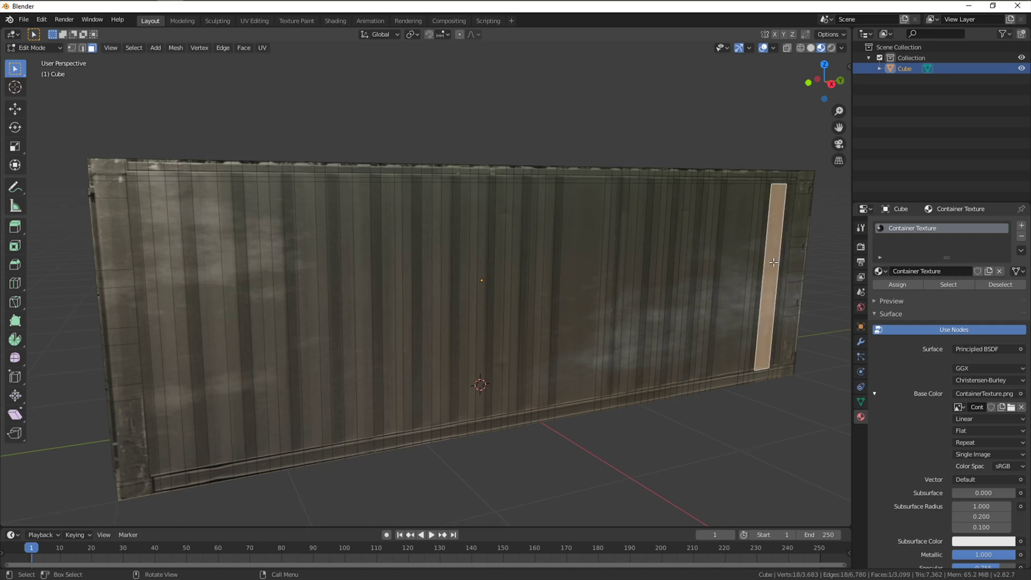
Select sixteen alternating vertical strips along the side, from the far end to the doors
left_click(733, 279, "shift")
left_click(702, 263, "shift")
left_click(675, 261, "shift")
left_click(652, 263, "shift")
left_click(619, 264, "shift")
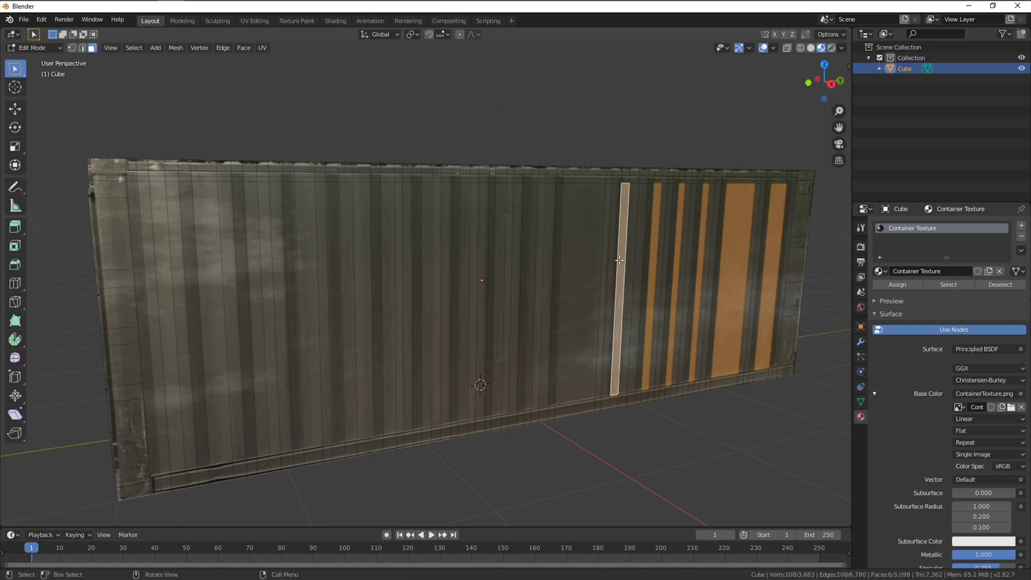
left_click(580, 266, "shift")
left_click(533, 268, "shift")
left_click(500, 271, "shift")
left_click(465, 273, "shift")
left_click(427, 274, "shift")
left_click(389, 277, "shift")
left_click(349, 278, "shift")
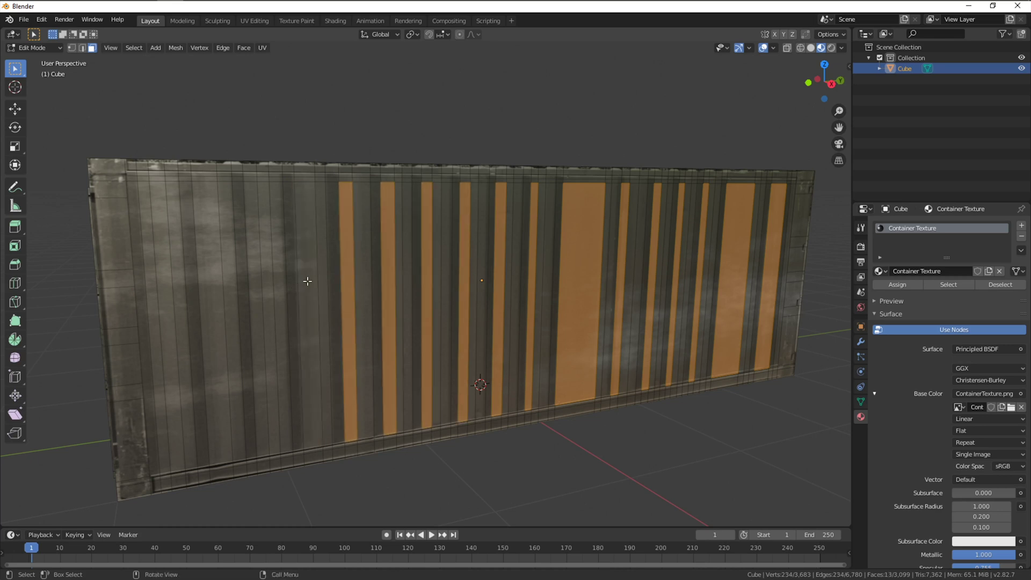
left_click(309, 281, "shift")
left_click(256, 283, "shift")
left_click(213, 285, "shift")
left_click(155, 287, "shift")
middle_click_drag(155, 287, 706, 310)
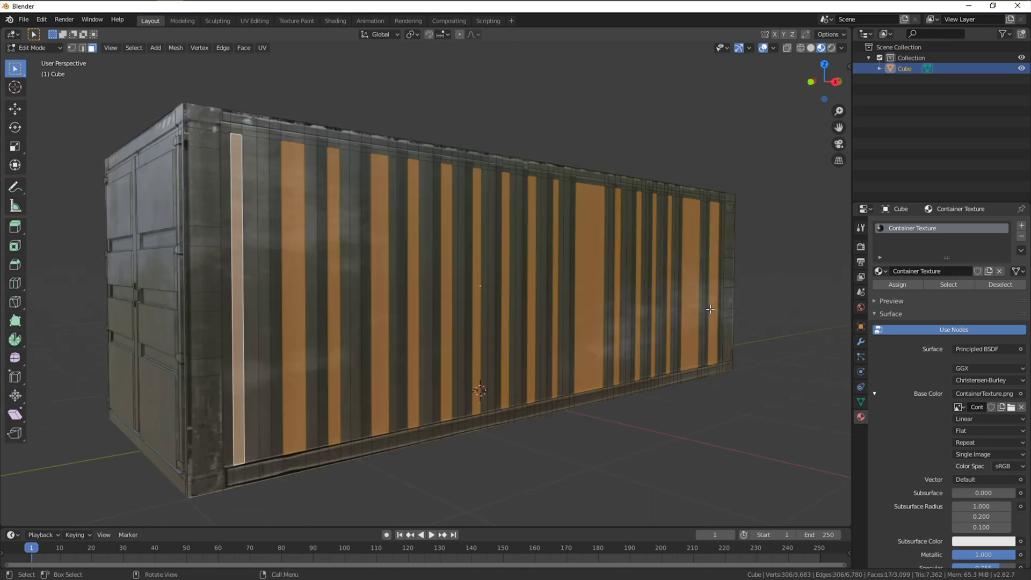
Inset the chosen alternating strips on the container's long side
key("i")
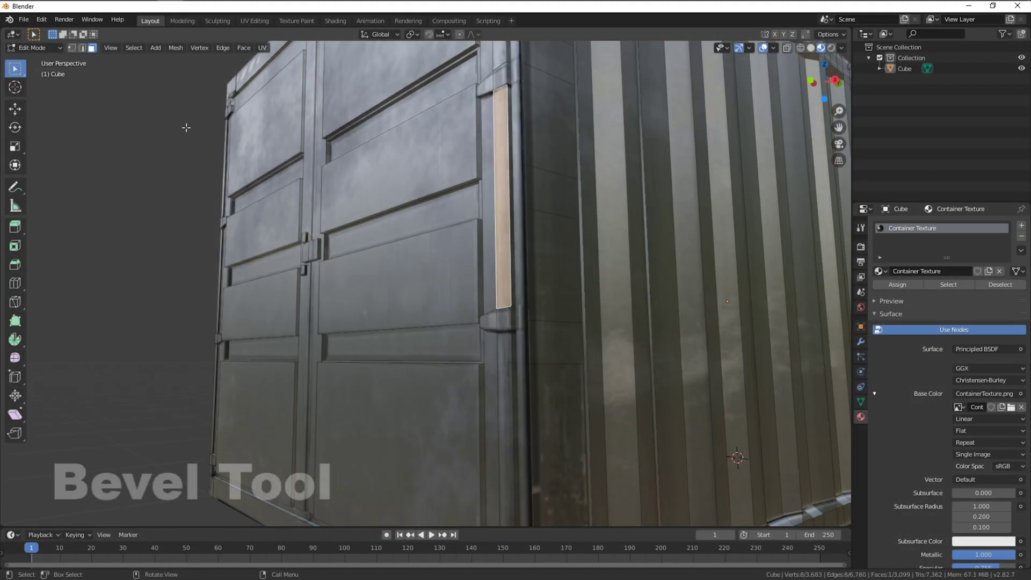
Select the corner post's vertical edges beside the doors and bevel them with Ctrl+B
left_click(82, 47)
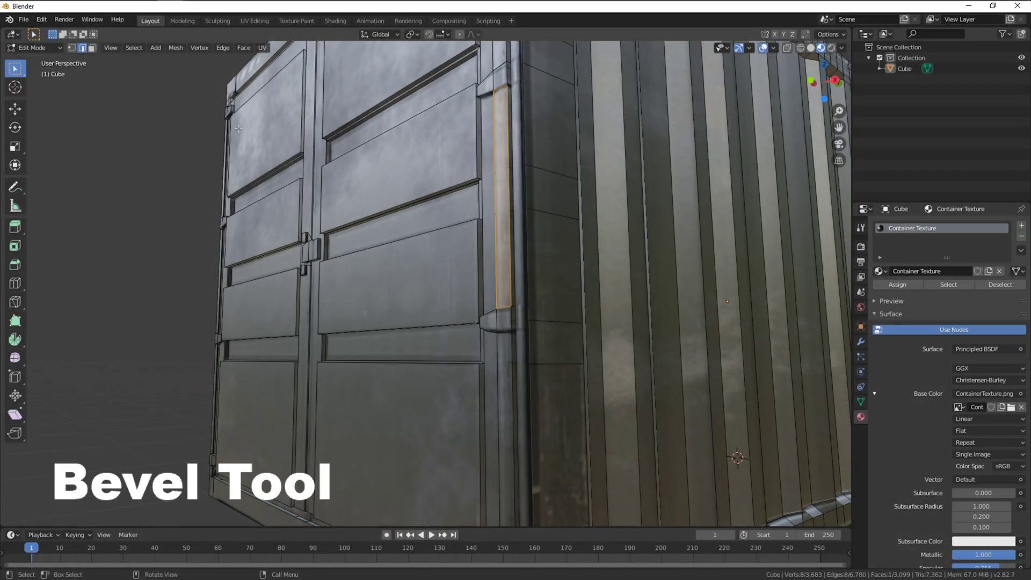
left_click(509, 239)
left_click(509, 161, "shift")
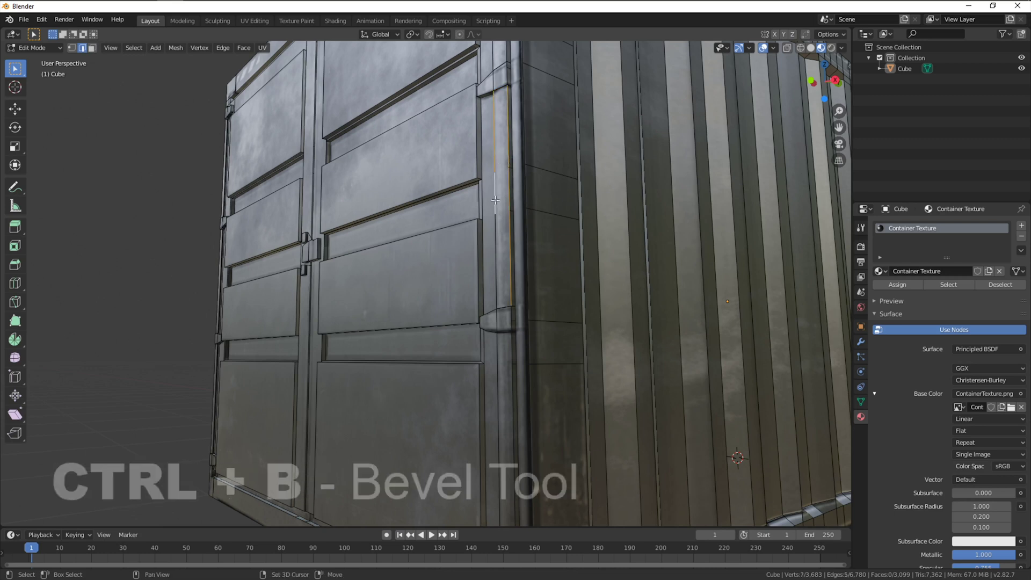
left_click(509, 398, "shift")
middle_click_drag(510, 397, 524, 278, "shift")
scroll(524, 278, "down", 4)
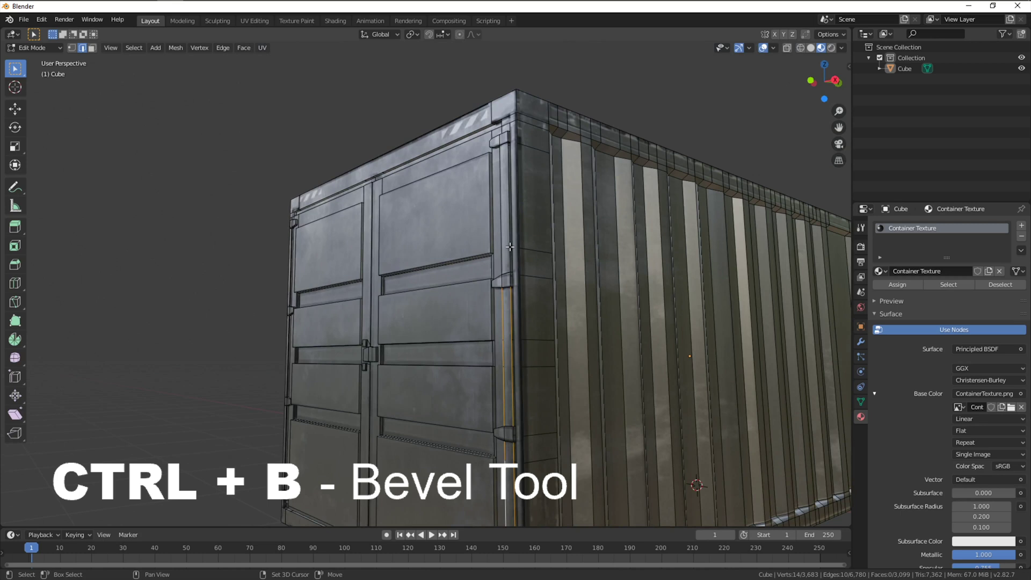
scroll(500, 249, "up", 3)
key("ctrl+b")
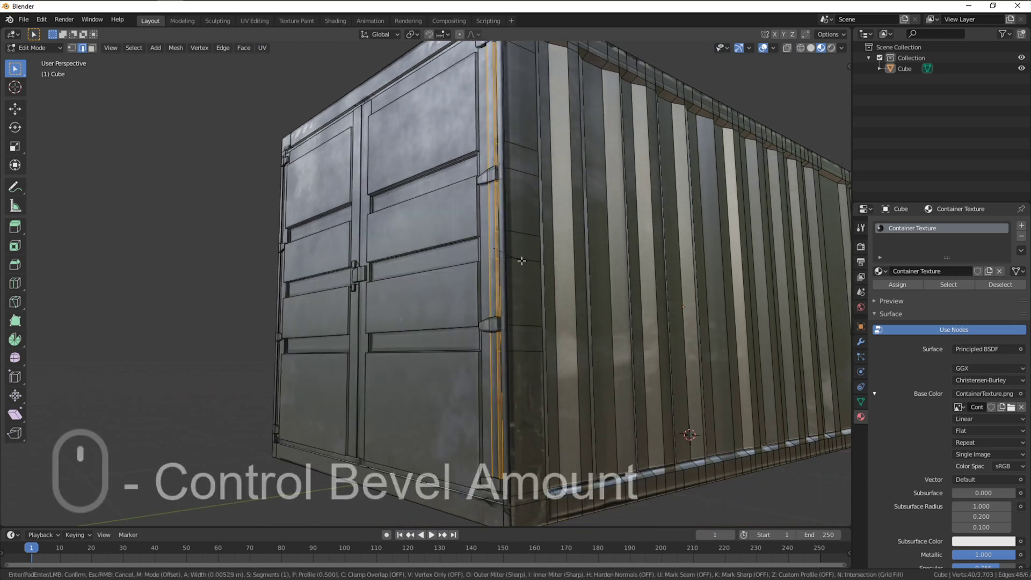
left_click(521, 262)
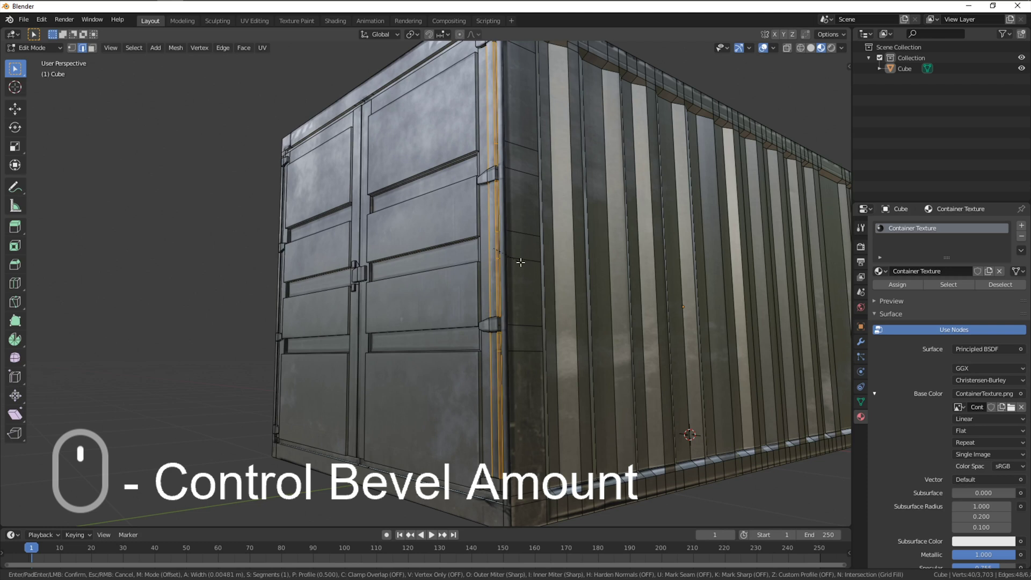
middle_click_drag(506, 231, 532, 236)
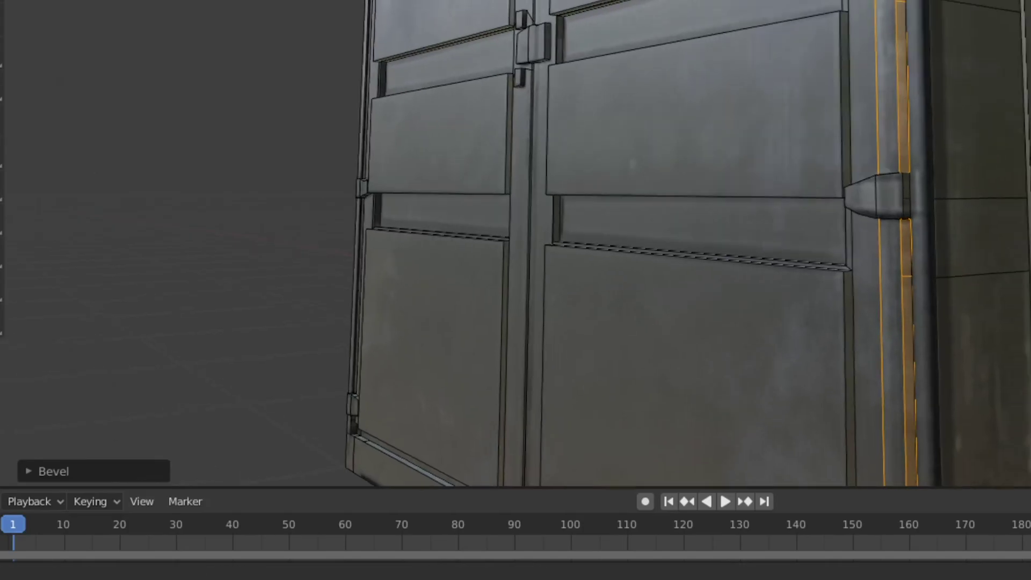
Raise the corner post bevel's Segments from 1 to 5 in the Bevel operator panel
middle_click_drag(322, 376, 312, 379)
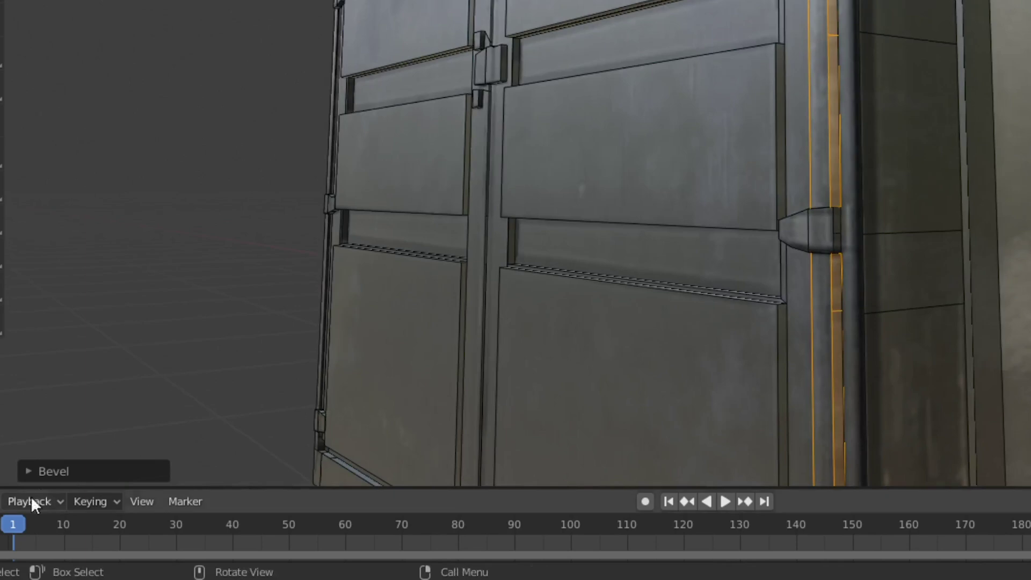
left_click(29, 471)
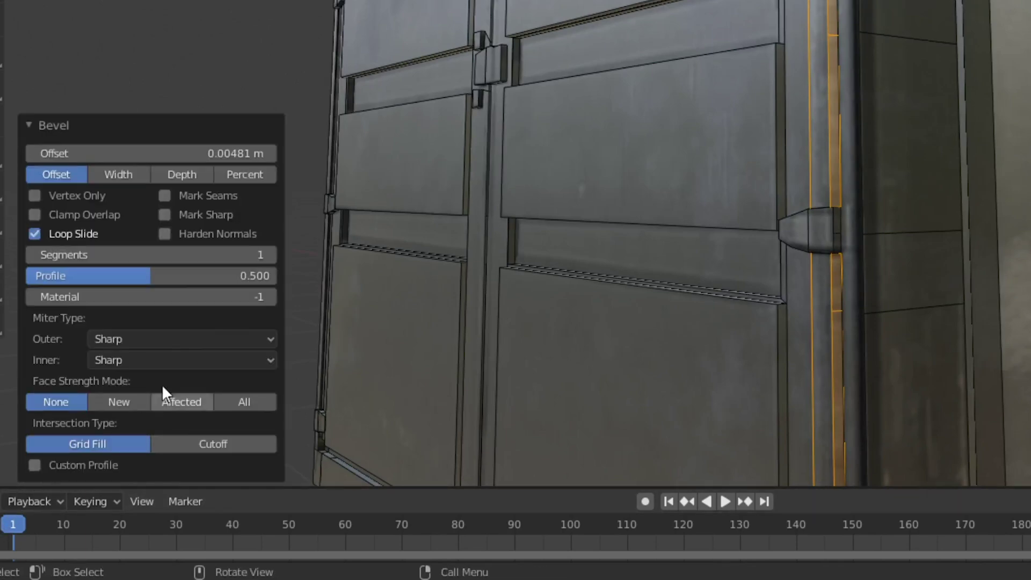
left_click(267, 261)
left_click(267, 261)
left_click(267, 263)
left_click(268, 262)
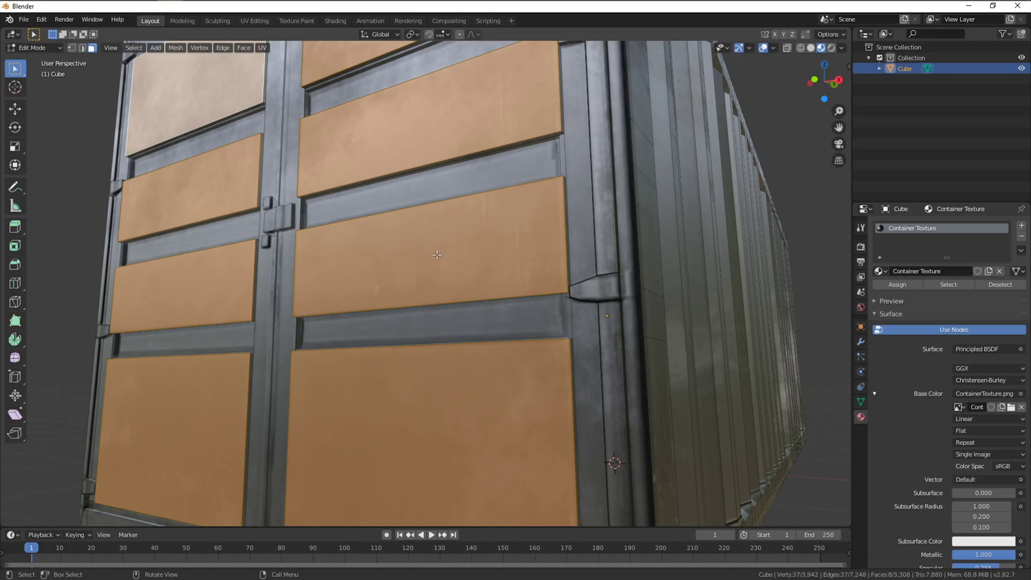
scroll(436, 255, "up", 3)
Bevel the door panel outlines with 10 segments, 0.0126 m offset and 0.500 profile
key("ctrl+b")
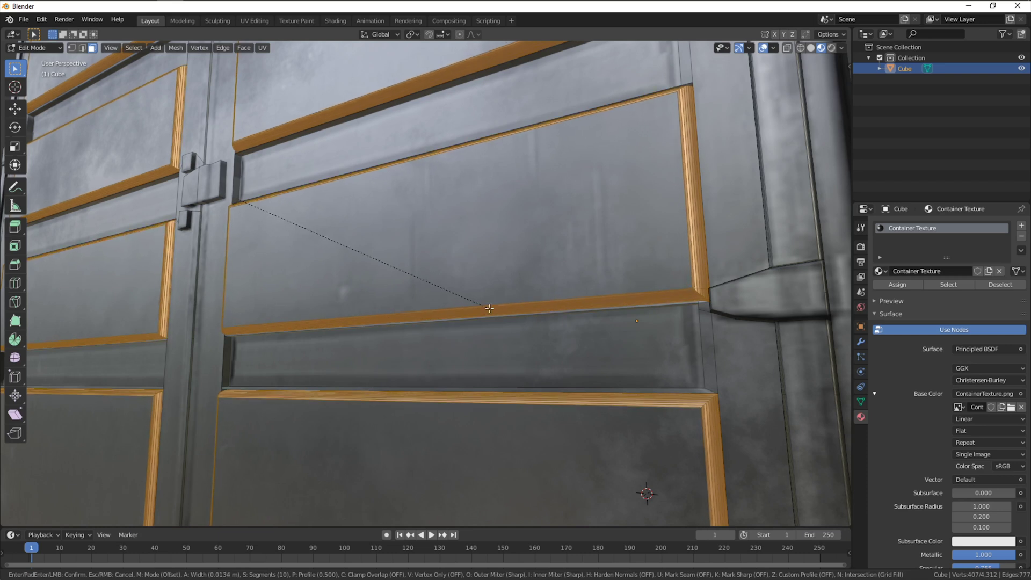
left_click(488, 308)
middle_click_drag(486, 306, 421, 295)
Select three recessed panel strips across the left and right doors
left_click(421, 298)
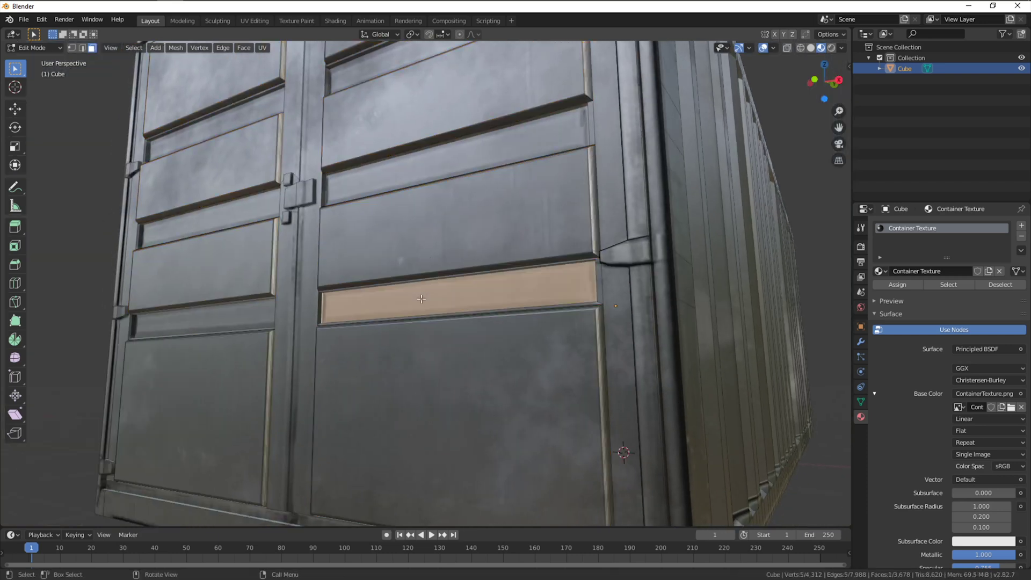
left_click(200, 320)
left_click(216, 222, "shift")
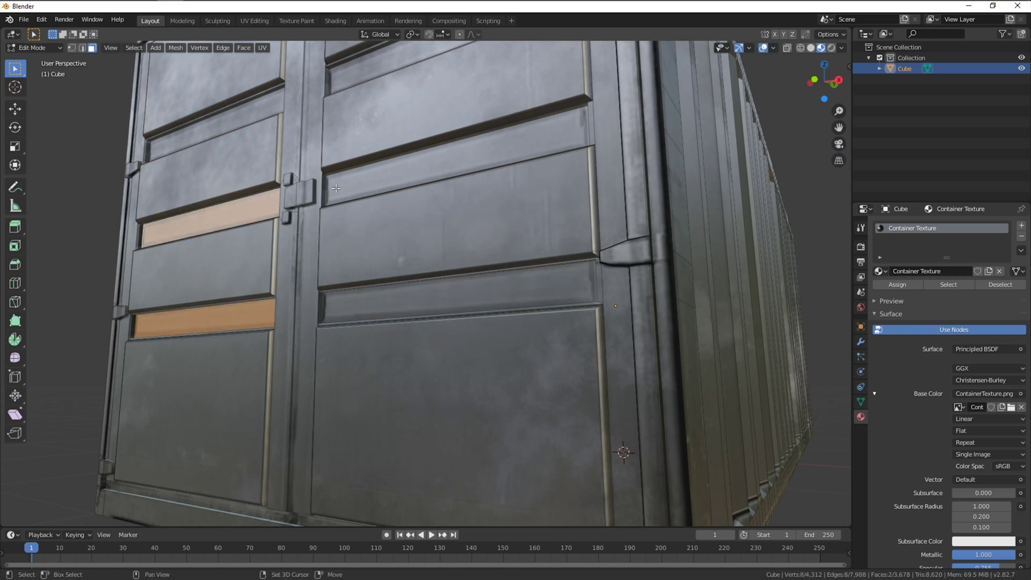
left_click(419, 142, "shift")
middle_click_drag(419, 143, 372, 153)
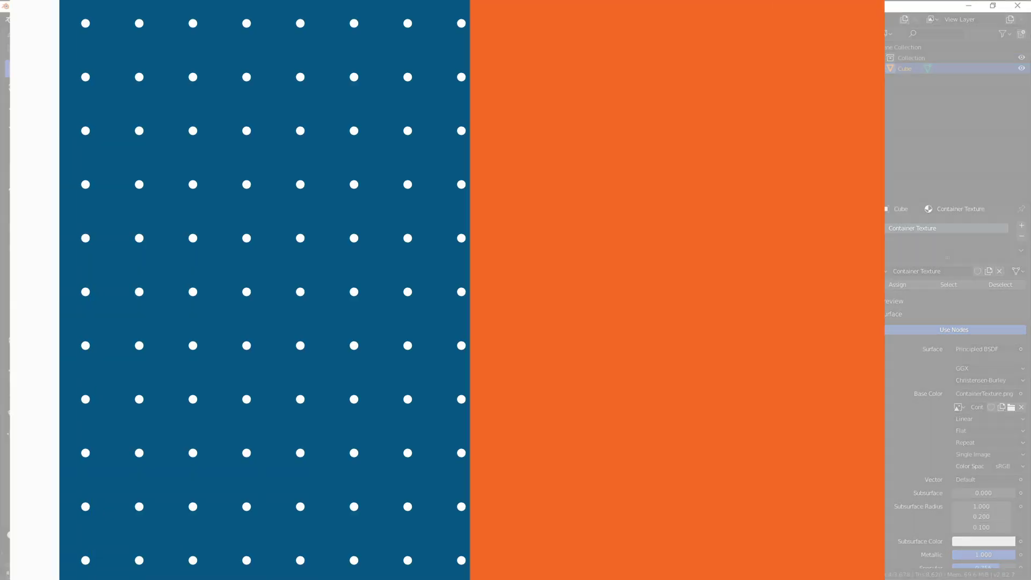